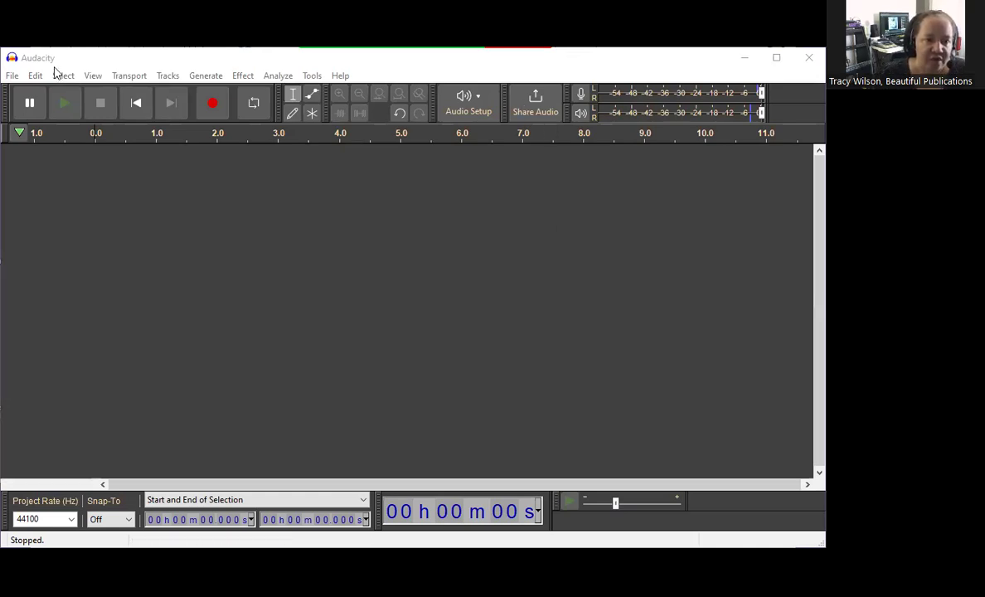
Add a new mono track and record about 22 seconds of spoken audio on it.
click(168, 76)
mouse_move(184, 92)
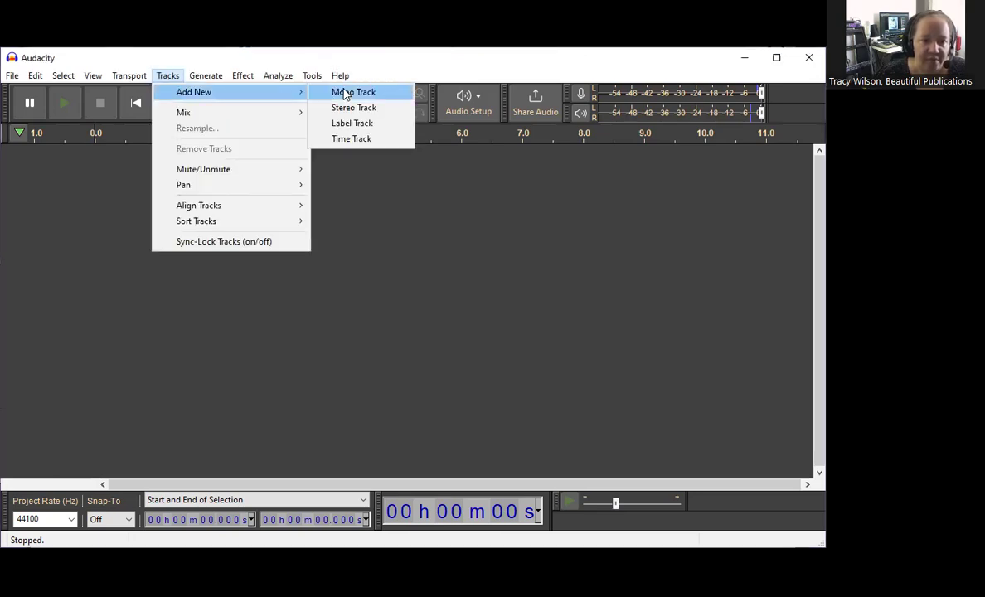
click(348, 93)
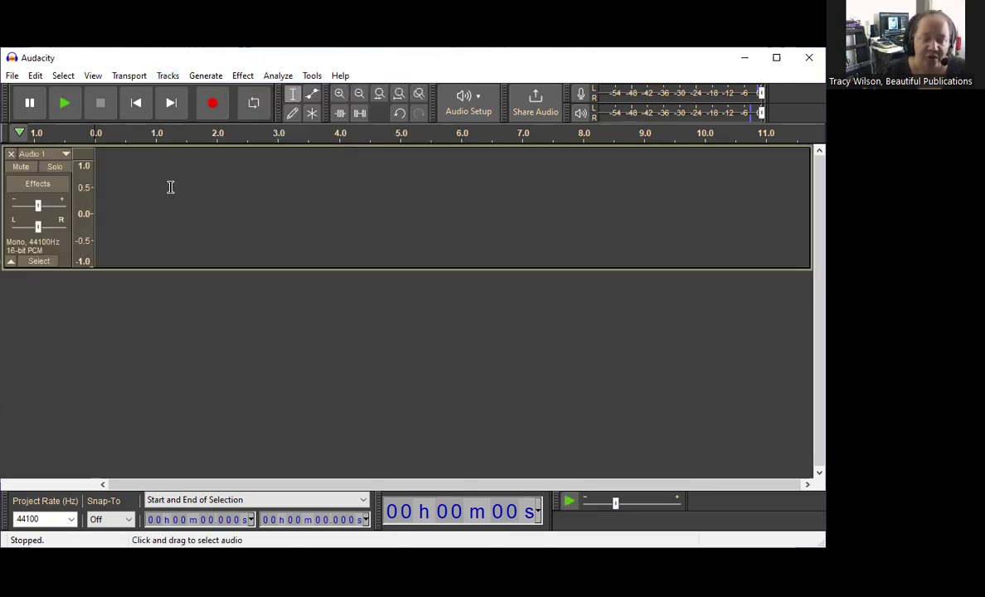
click(212, 105)
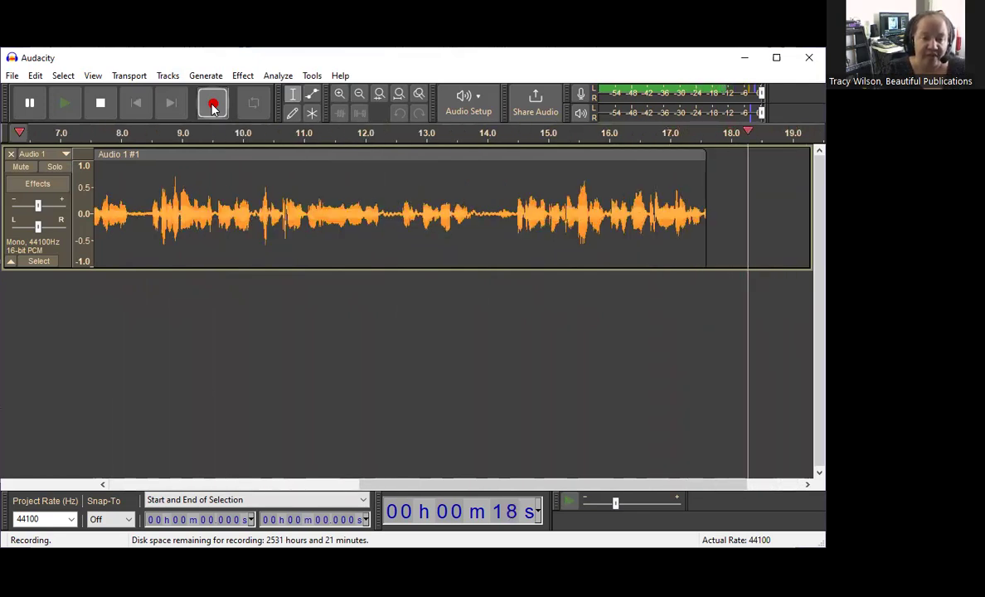
click(99, 104)
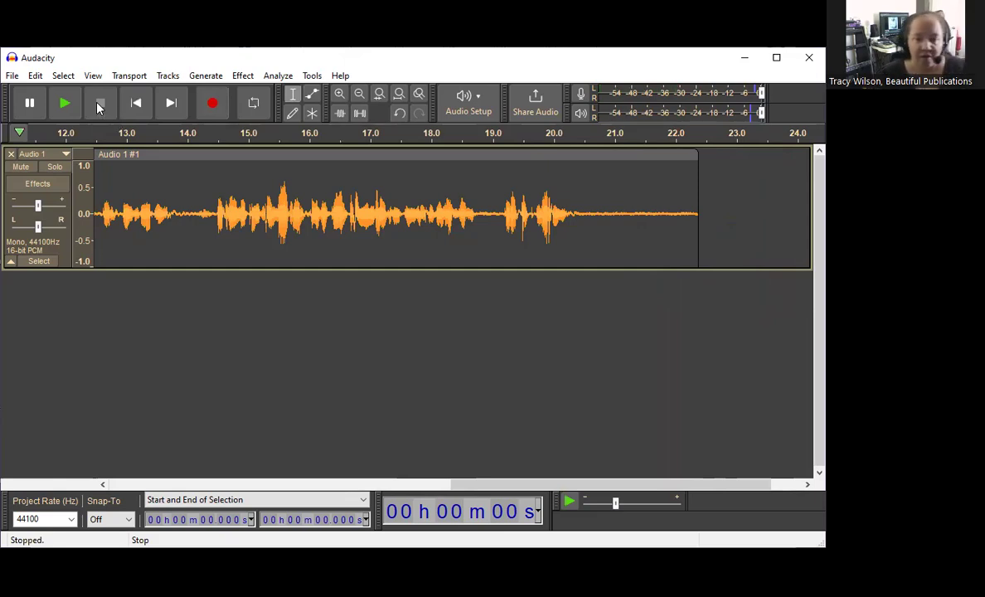
Delete the quiet tail of the recording from about 21.46 s to the end of the clip.
double_click(630, 213)
click(631, 213)
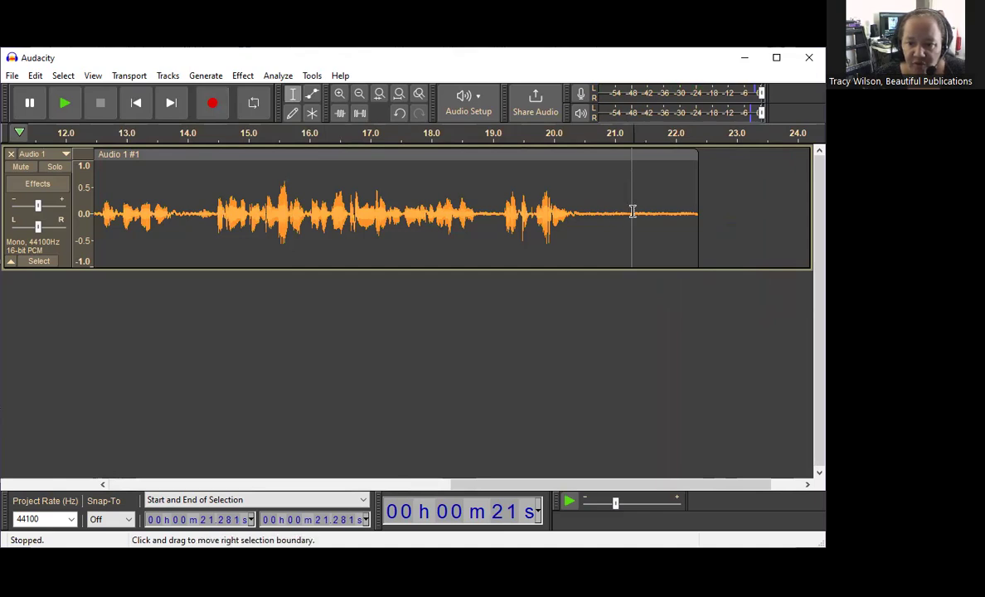
double_click(633, 211)
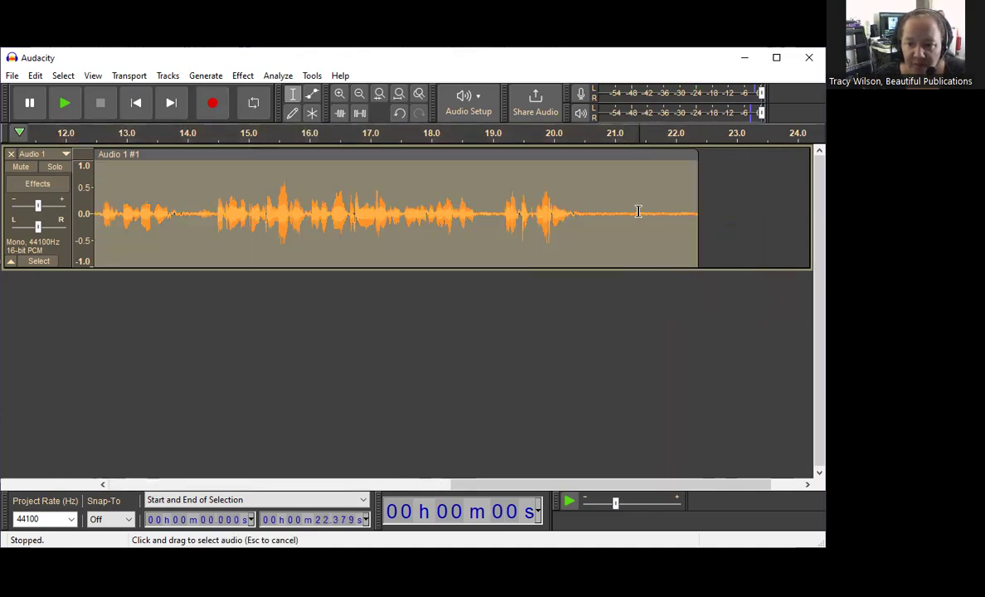
double_click(638, 212)
click(638, 211)
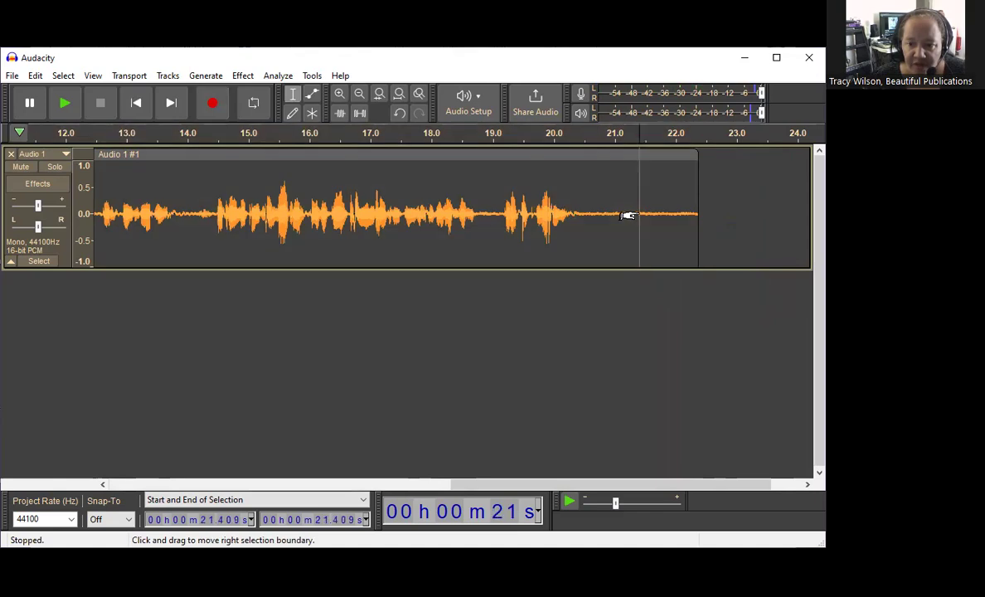
double_click(643, 211)
drag(644, 211, 698, 213)
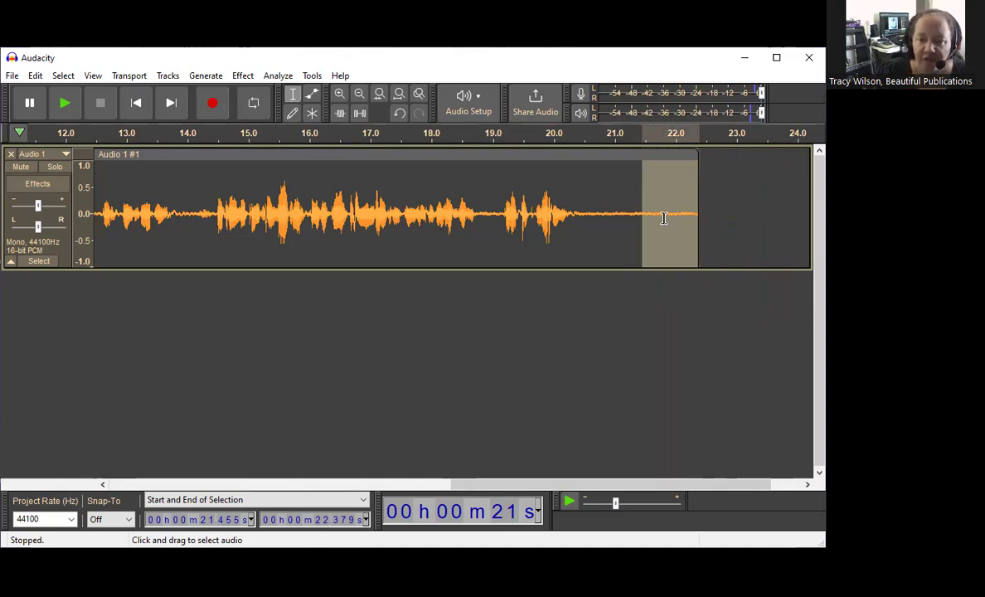
key(Delete)
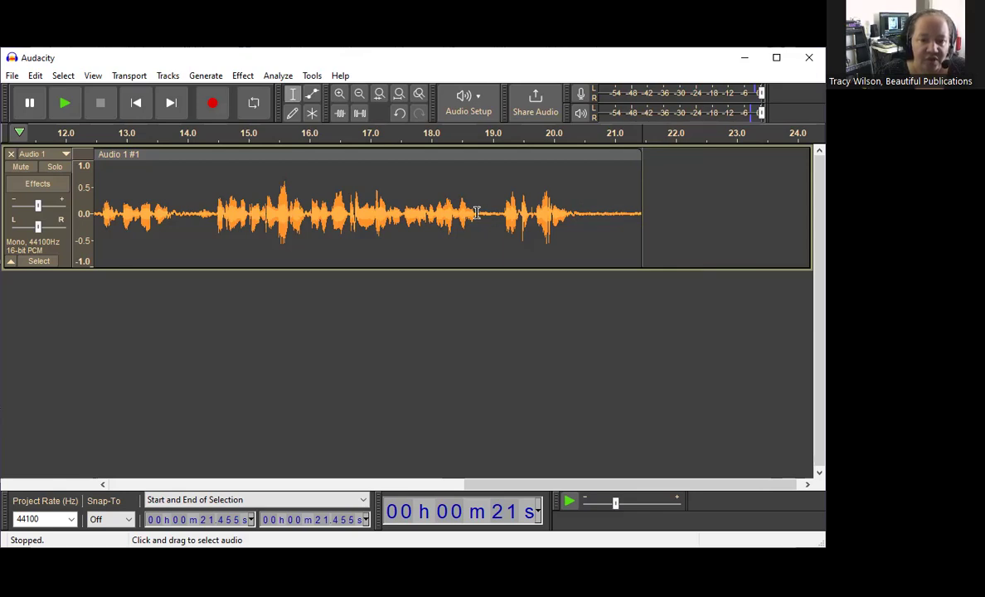
Capture a noise profile for Noise Reduction from the quiet section between about 20.85 s and the clip's end.
click(604, 213)
drag(604, 213, 642, 213)
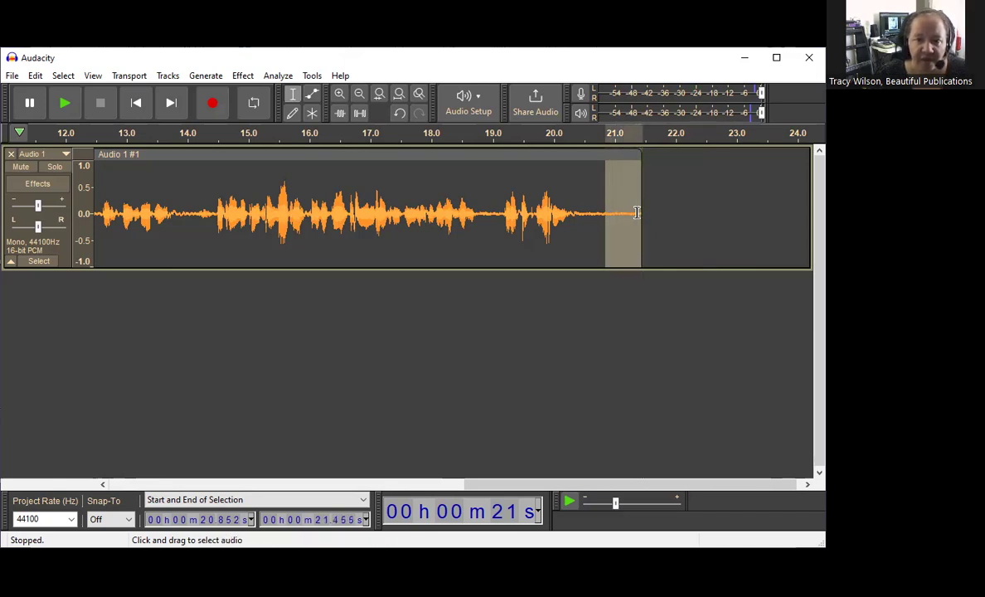
click(242, 77)
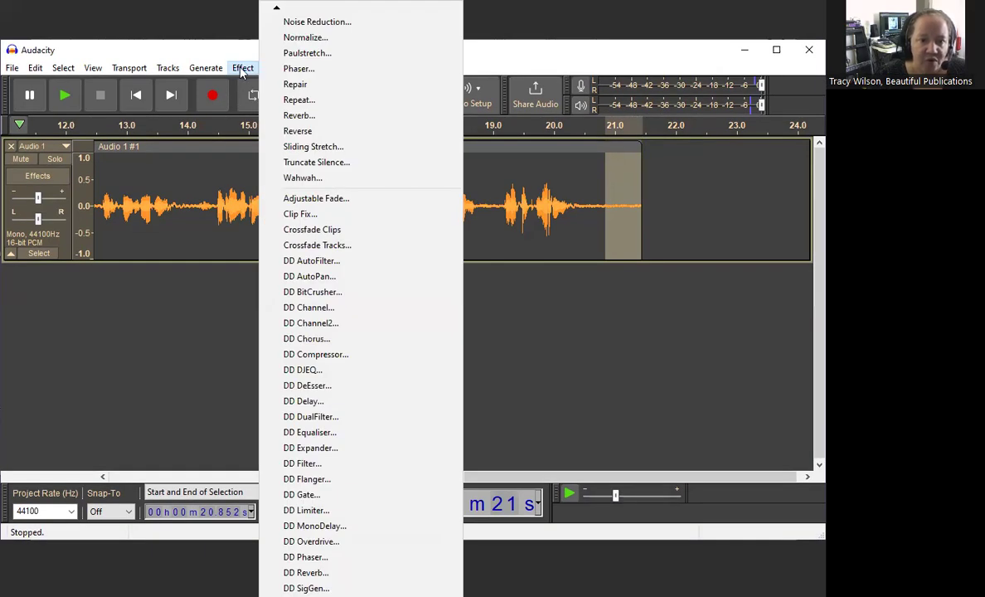
click(302, 29)
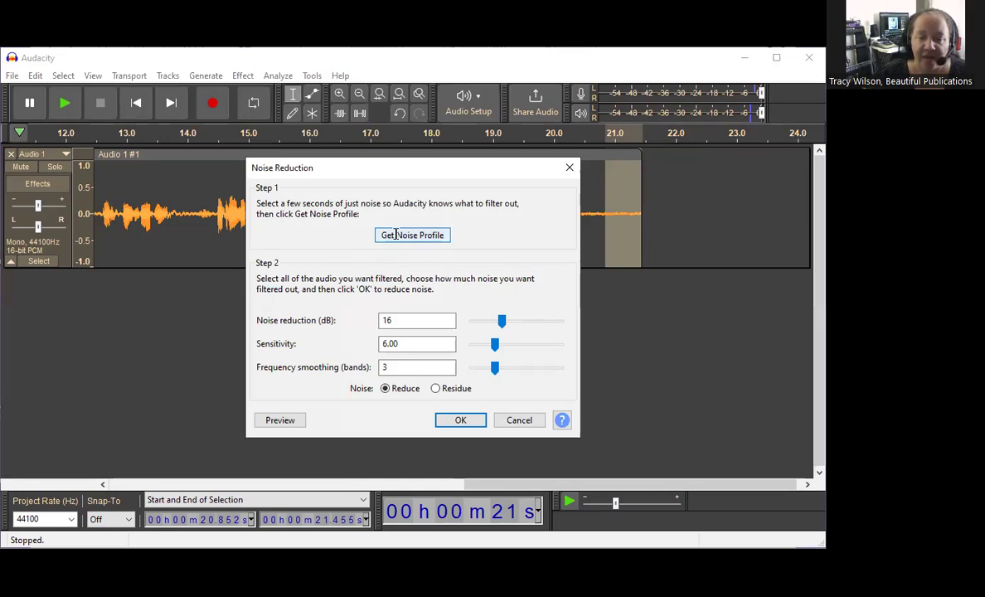
click(395, 235)
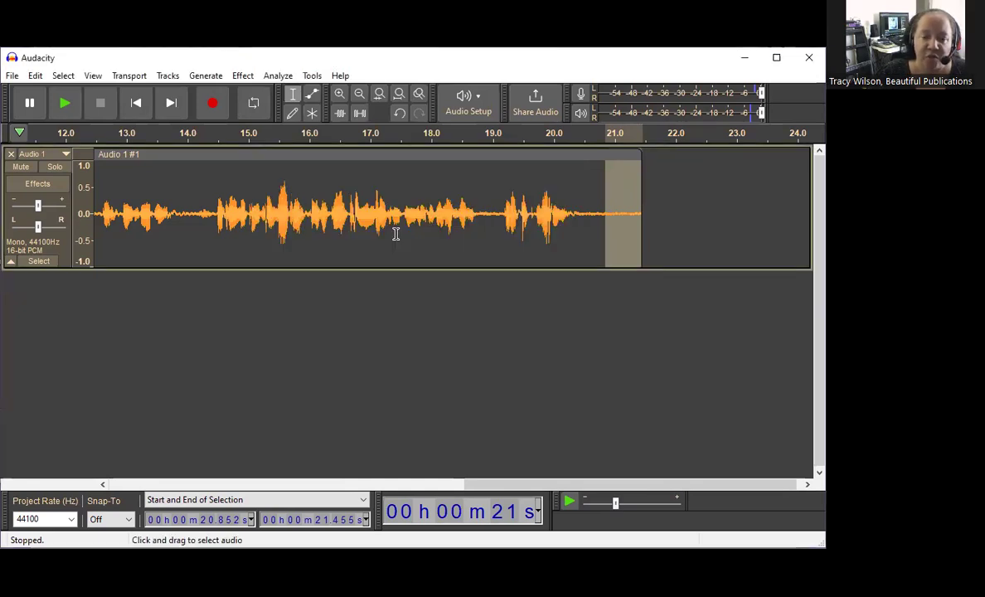
Apply Noise Reduction to the whole clip with 16 dB reduction, sensitivity 6.00 and 3 smoothing bands, and play back the result.
click(132, 153)
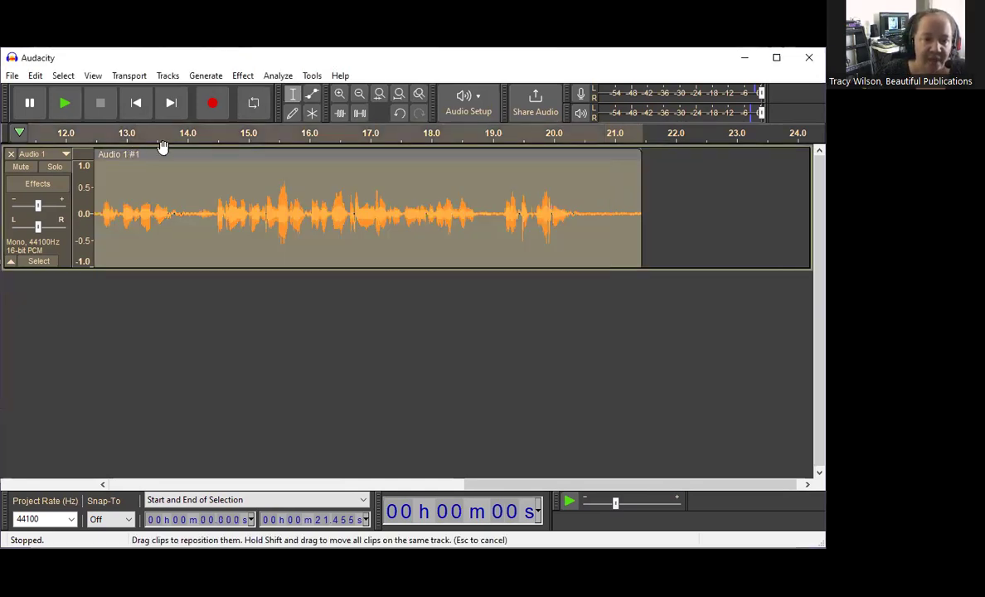
click(241, 76)
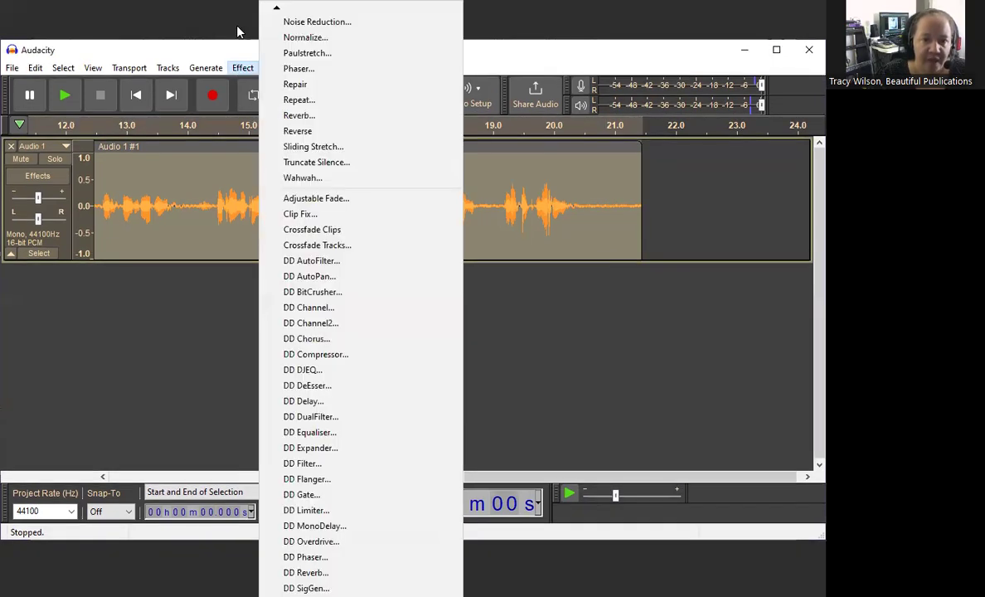
click(296, 25)
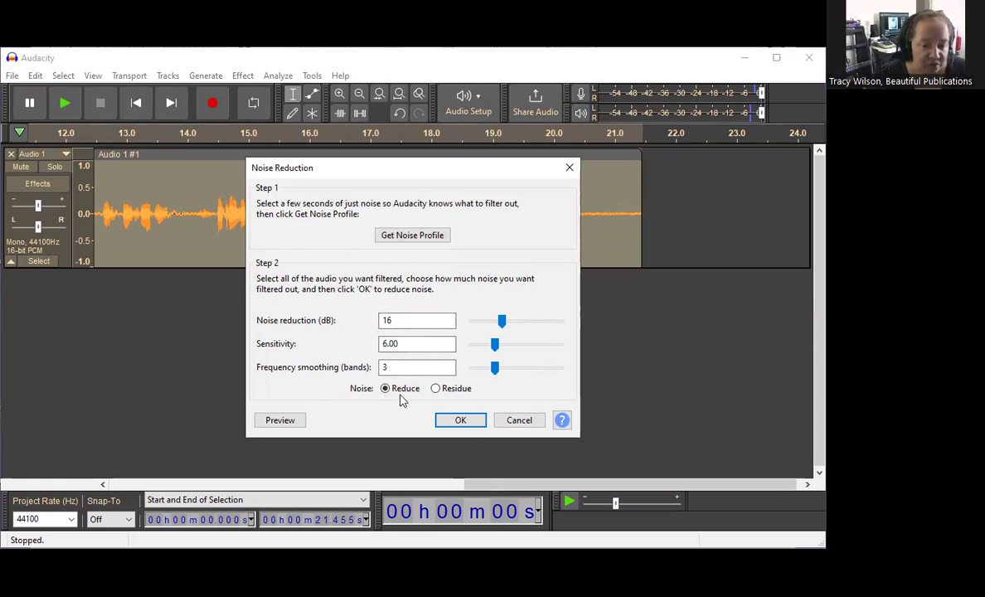
click(457, 420)
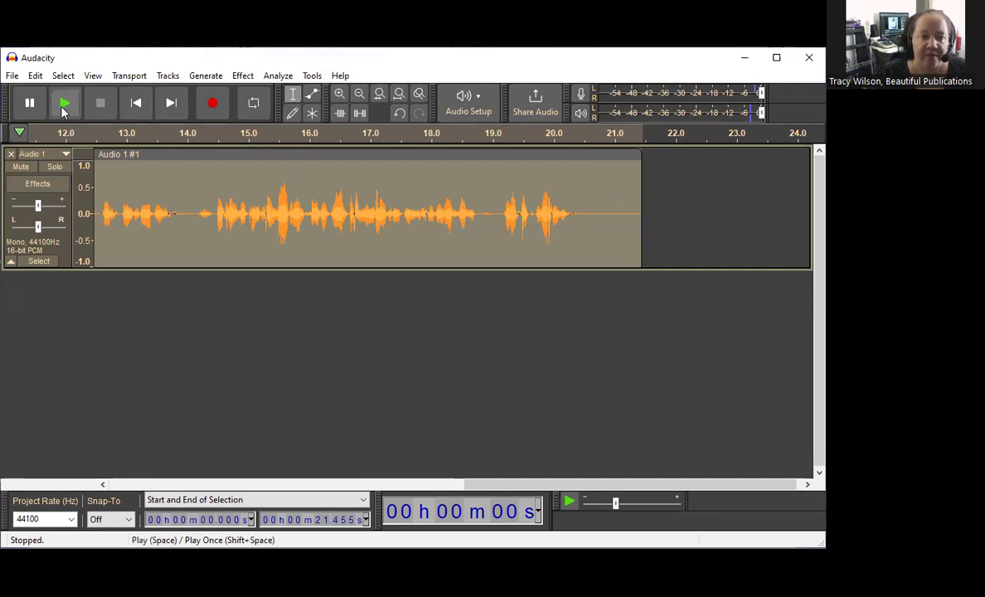
click(64, 105)
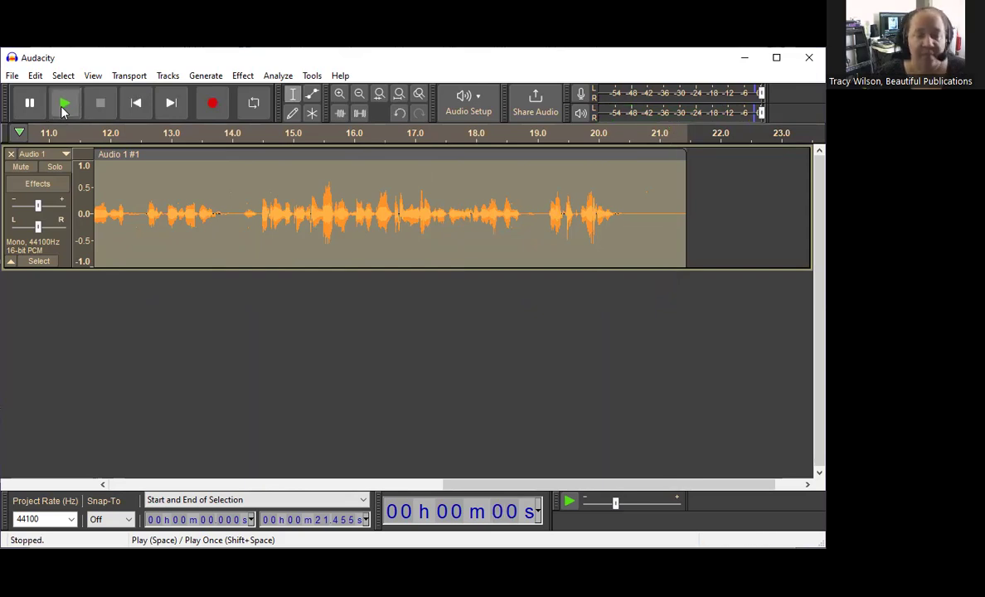
Run ACX Check on the noise-reduced clip to review its peak, RMS and noise floor levels.
click(277, 76)
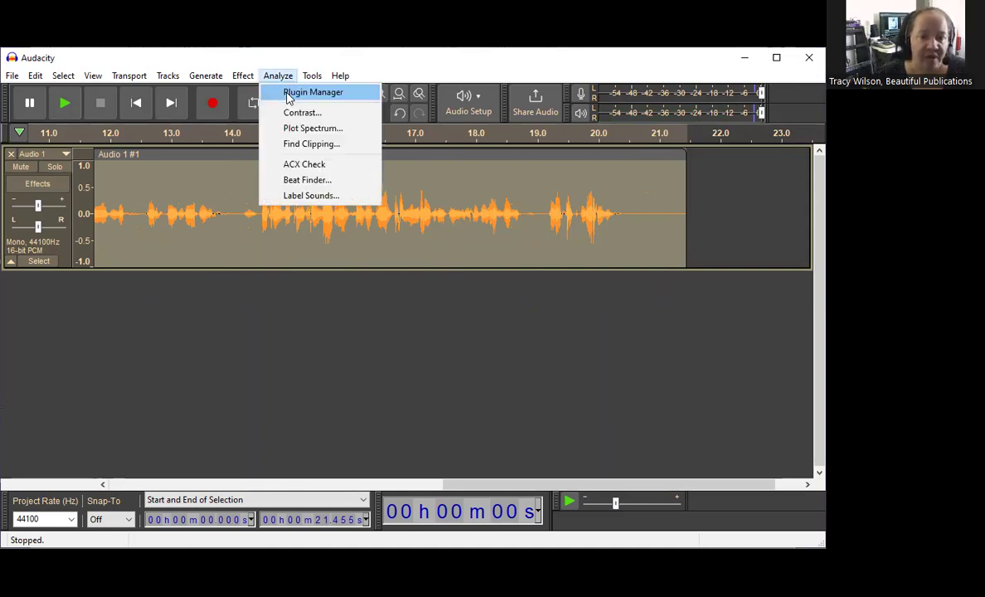
click(305, 165)
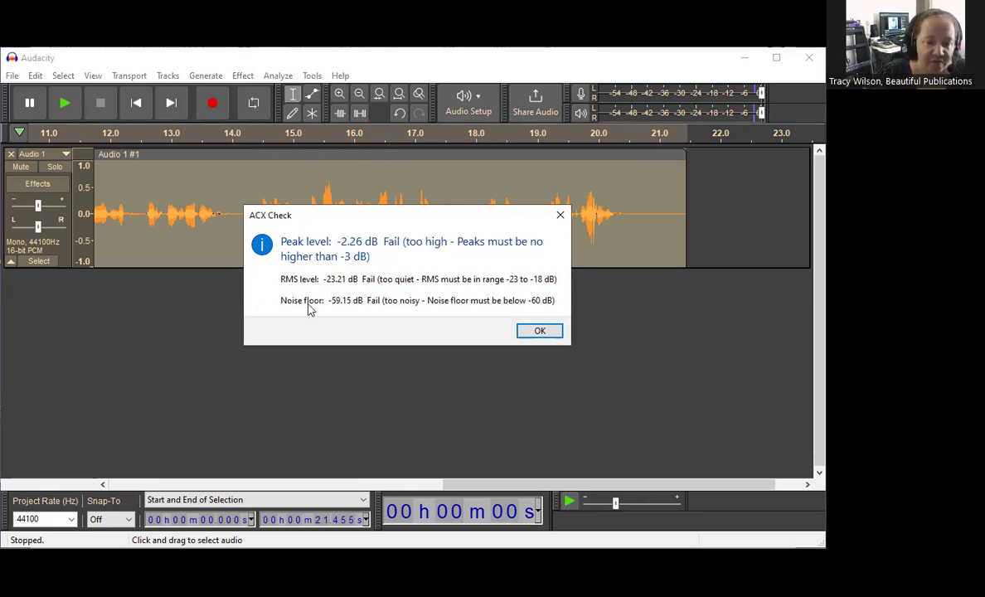
click(534, 331)
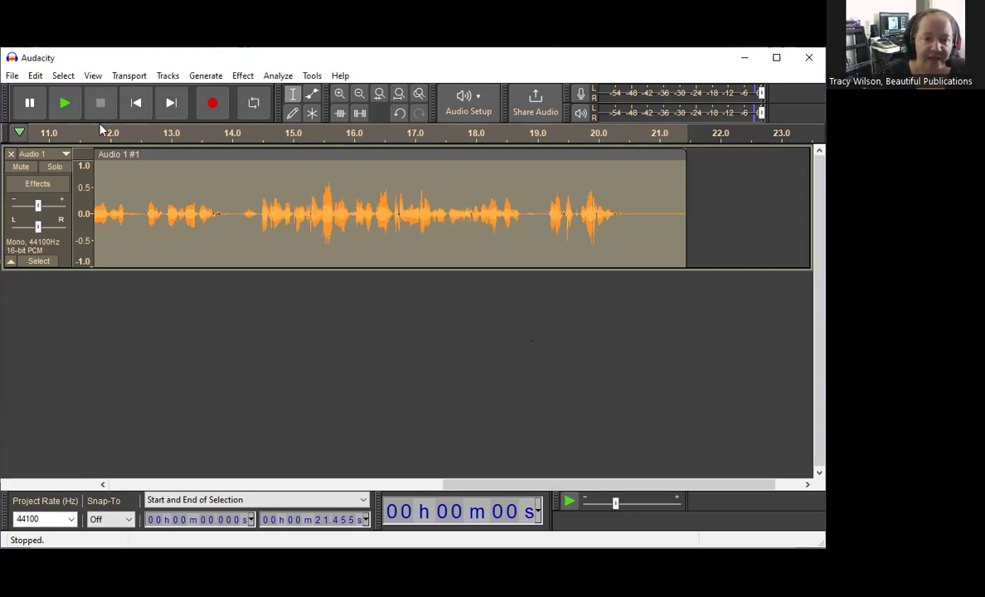
Apply Loudness Normalization to the selected clip, normalizing RMS to -18.0 dB.
click(242, 75)
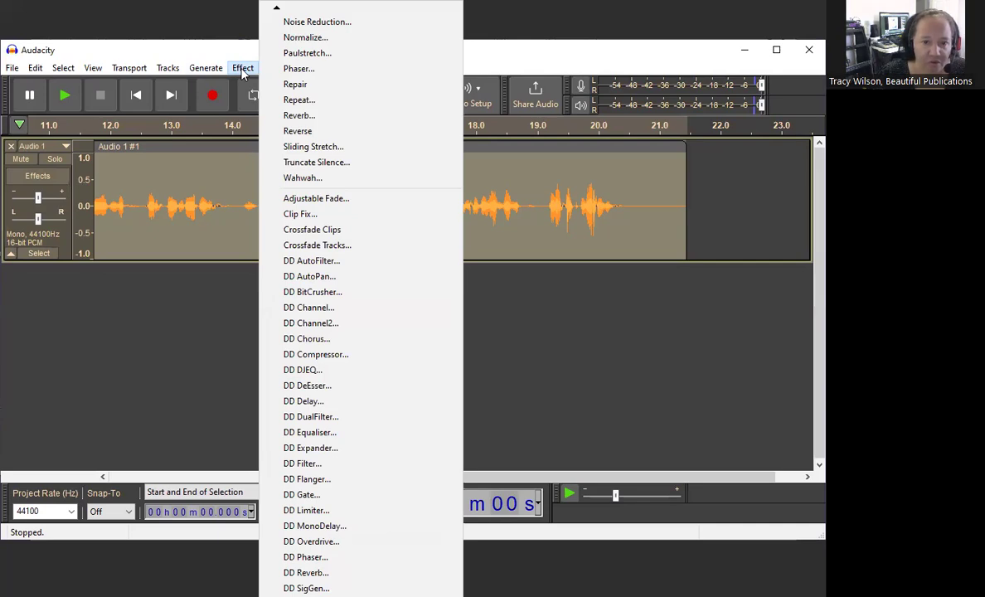
click(276, 10)
click(276, 10)
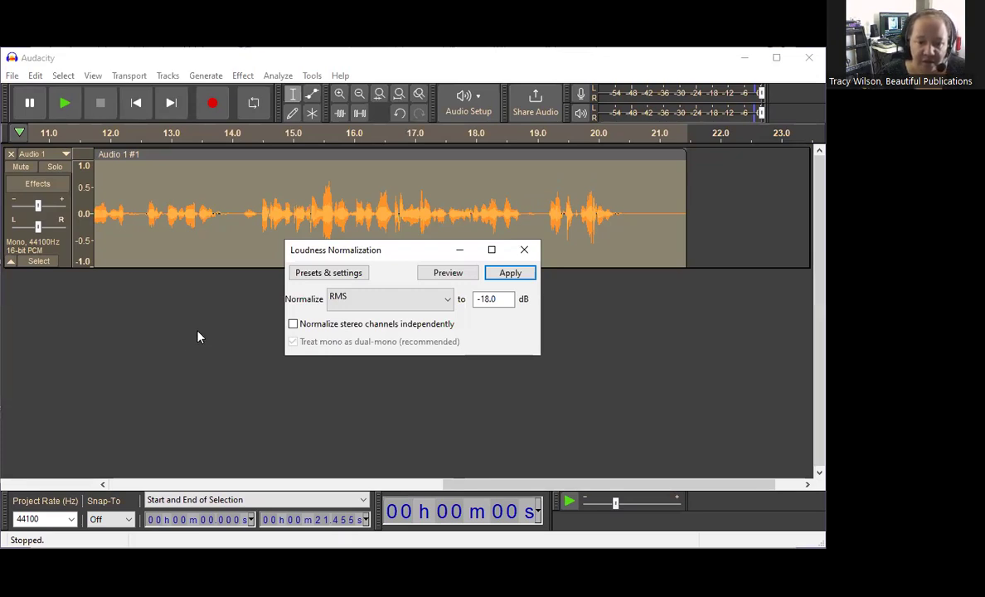
click(447, 303)
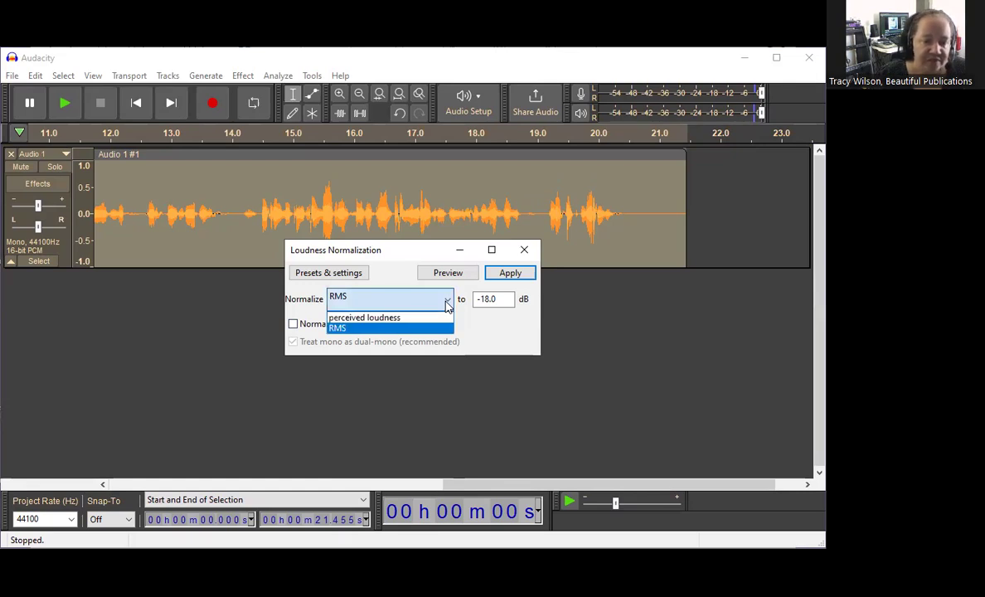
click(447, 306)
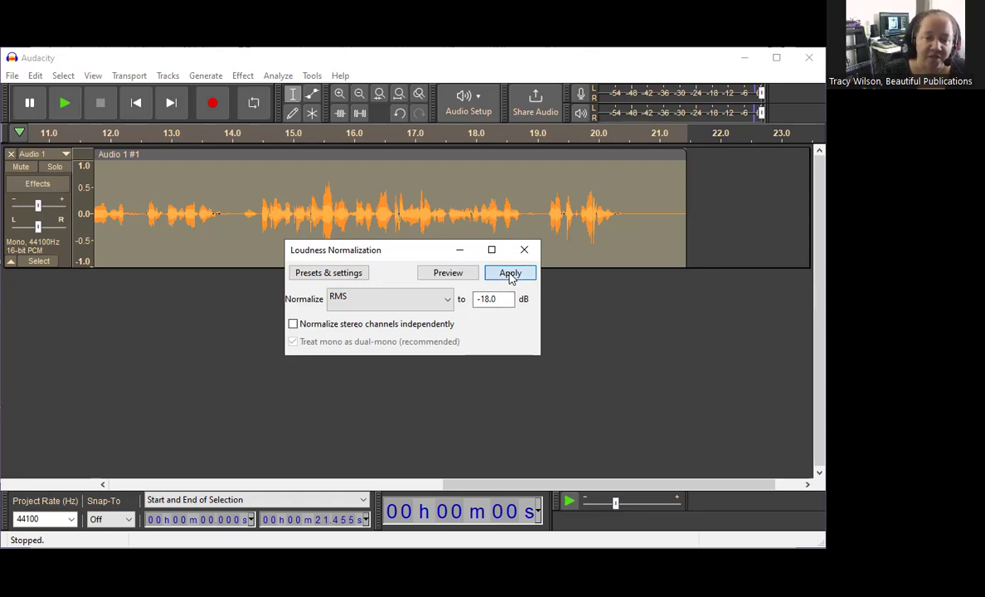
click(510, 274)
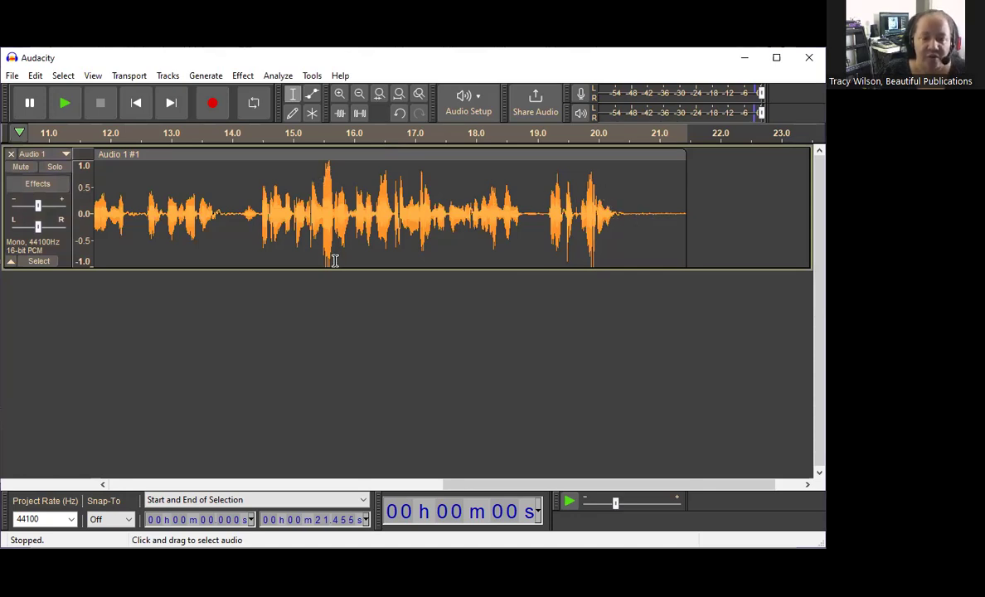
Apply a Soft Limit Limiter to the whole clip, limiting to -3.00 dB with 10.00 ms hold and no make-up gain.
click(127, 156)
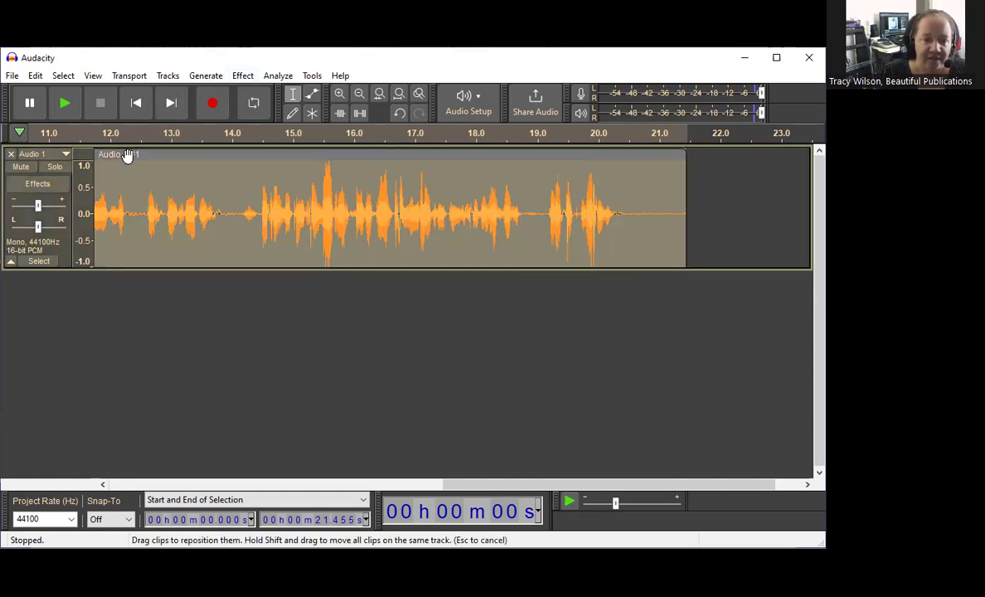
click(242, 75)
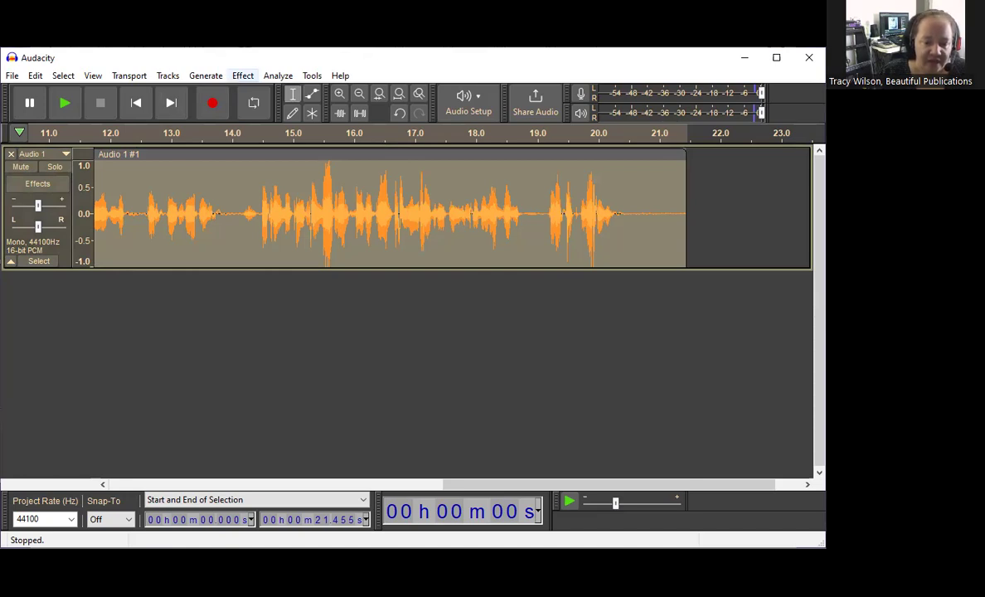
scroll(361, 298, down, 2)
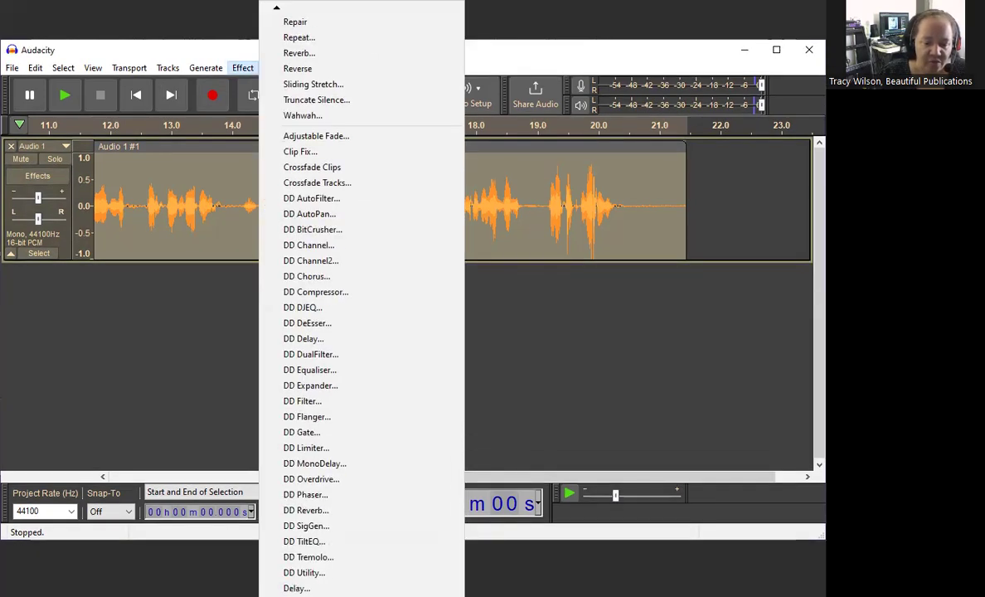
scroll(361, 498, down, 5)
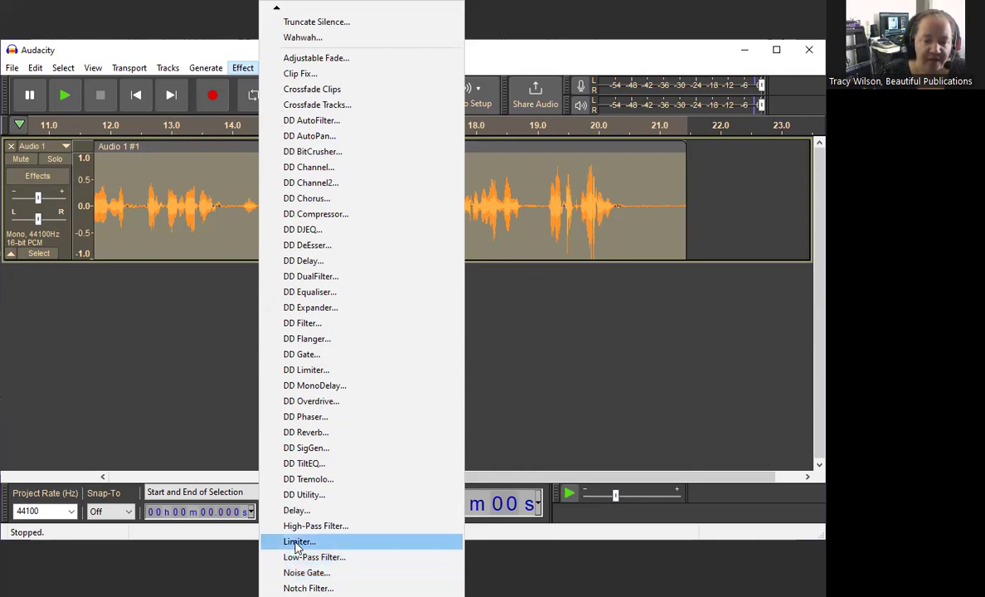
click(289, 417)
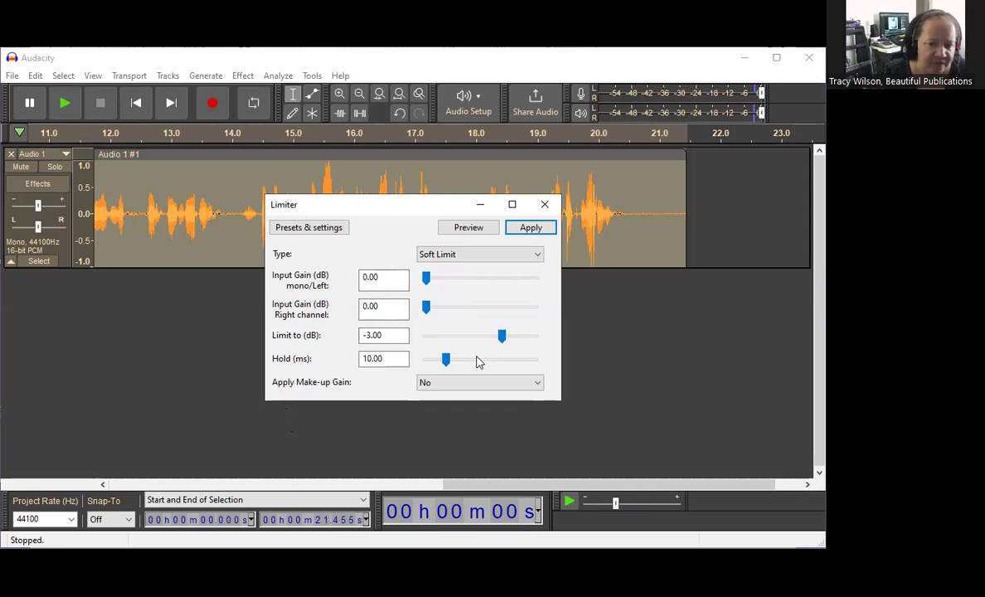
click(530, 228)
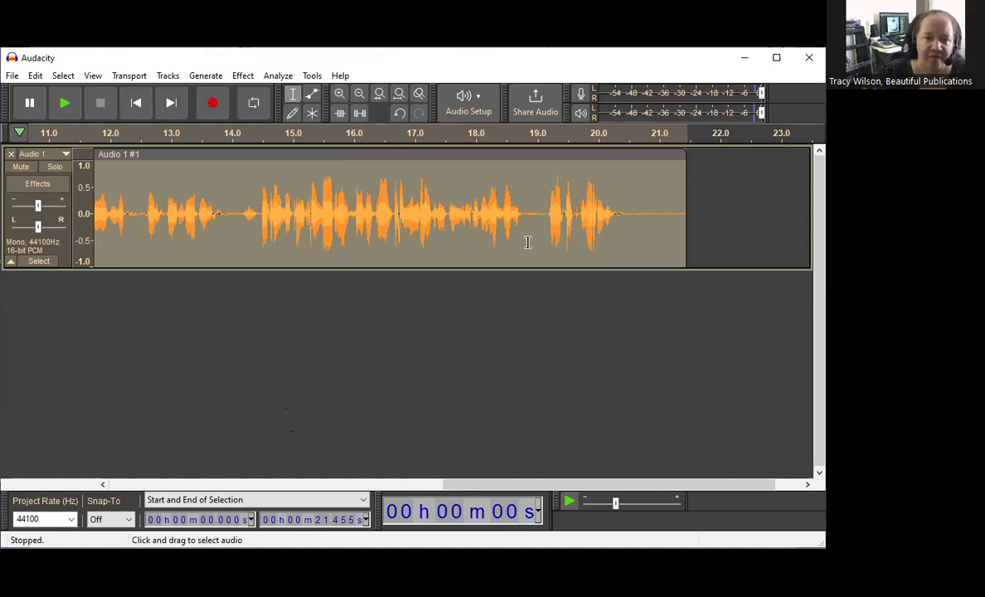
Repeat the ACX Check on the normalized and limited clip, and close the report.
click(273, 76)
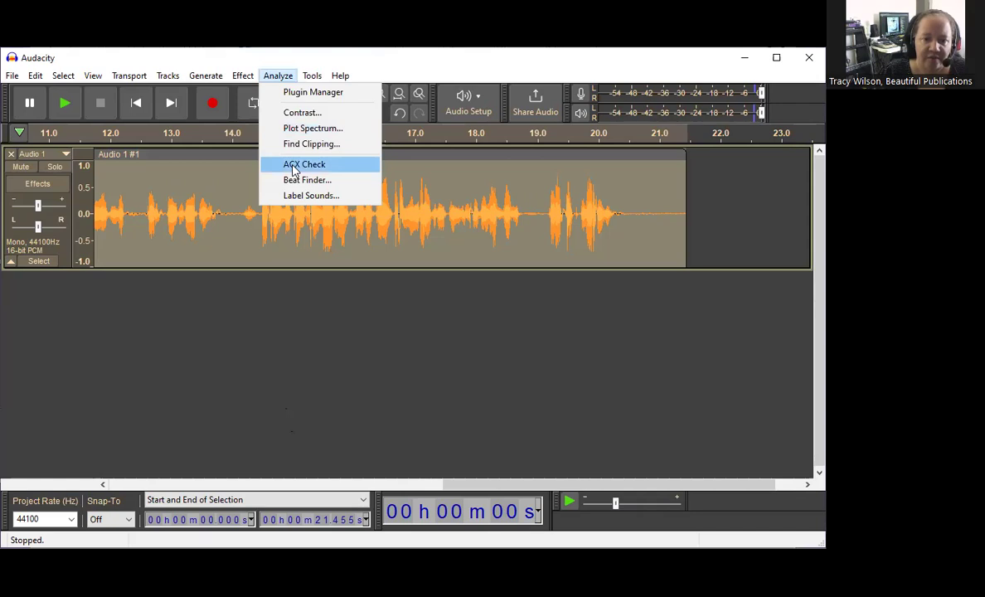
click(293, 165)
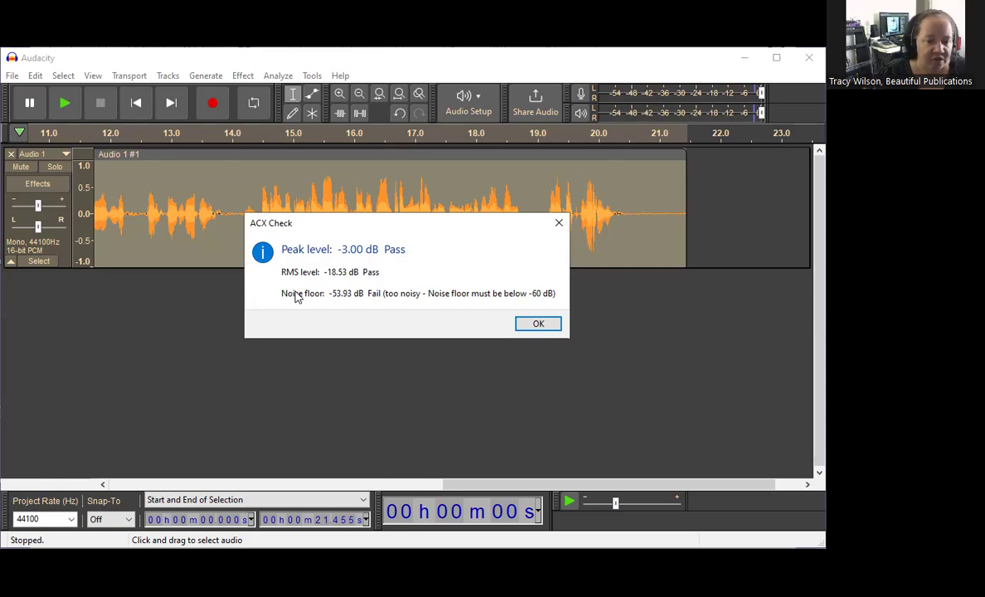
click(536, 324)
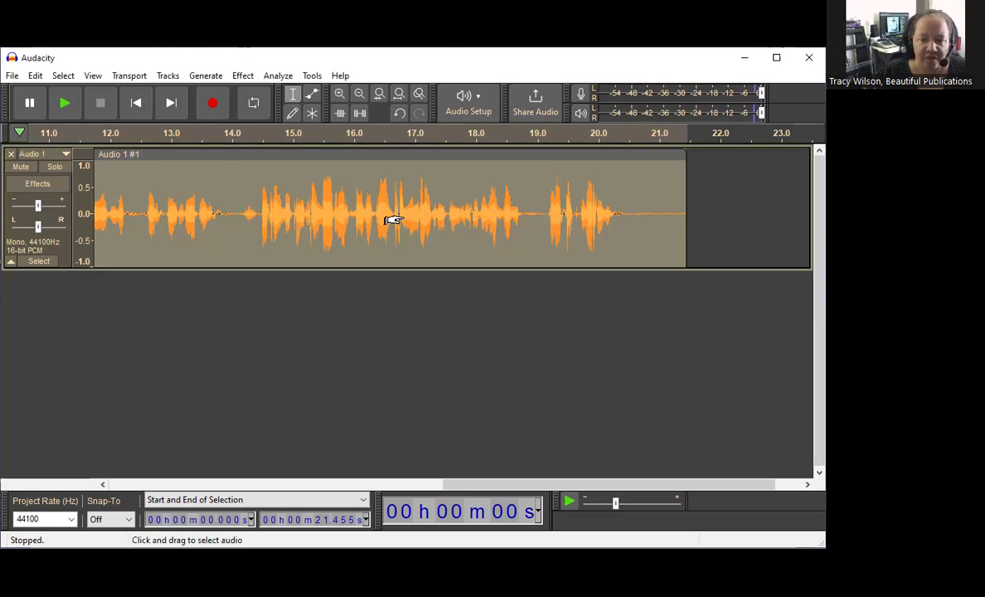
Capture a noise profile for Noise Reduction from the silent stretch between about 20.770 s and 21.026 s.
click(404, 214)
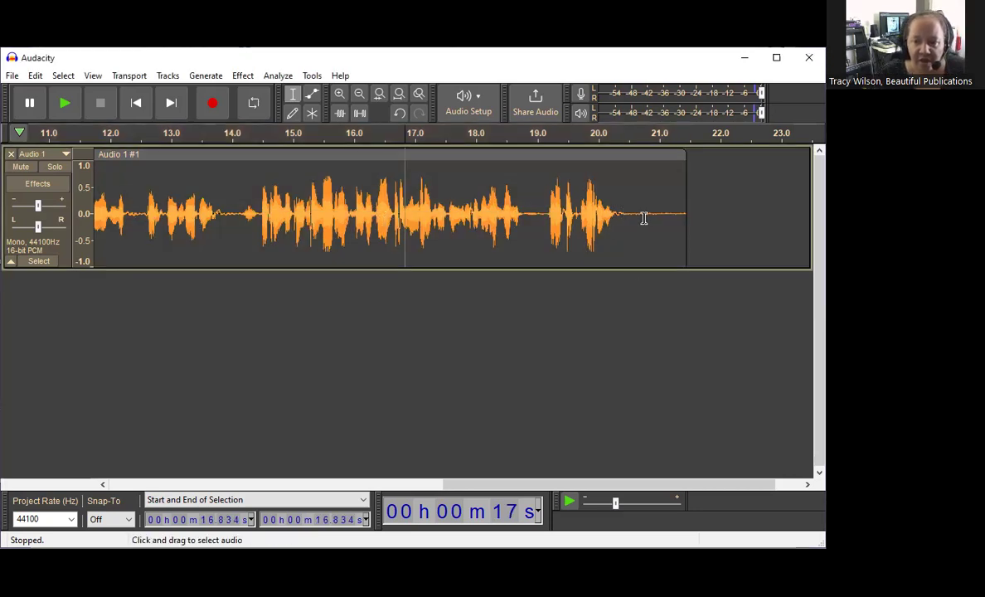
drag(644, 216, 659, 214)
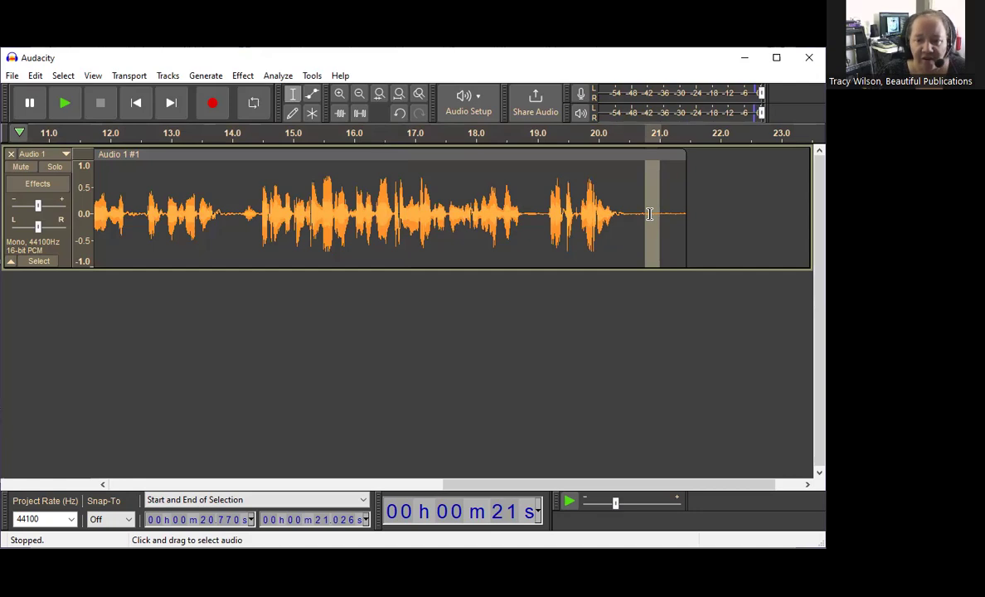
click(242, 76)
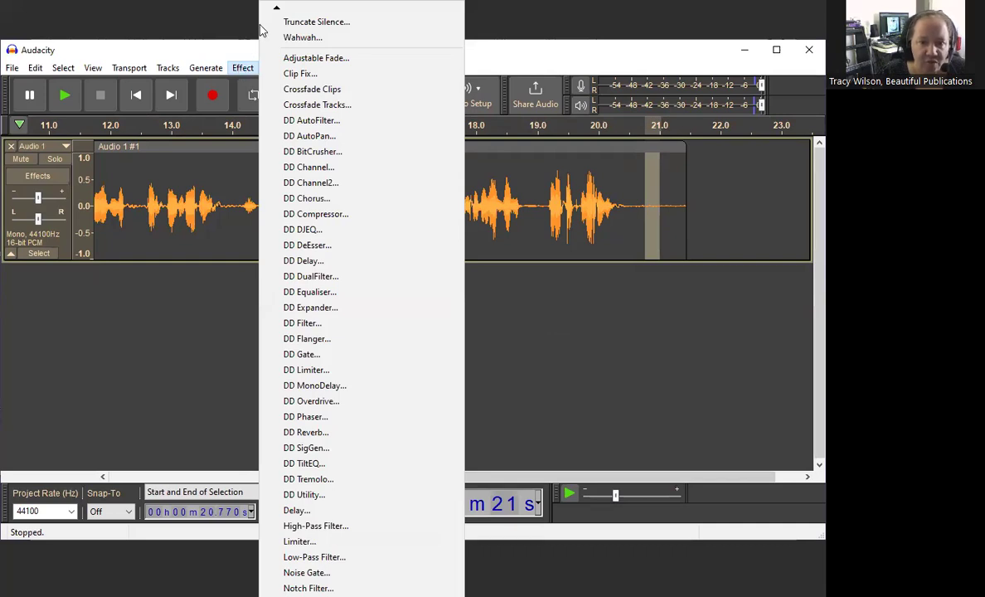
mouse_move(277, 11)
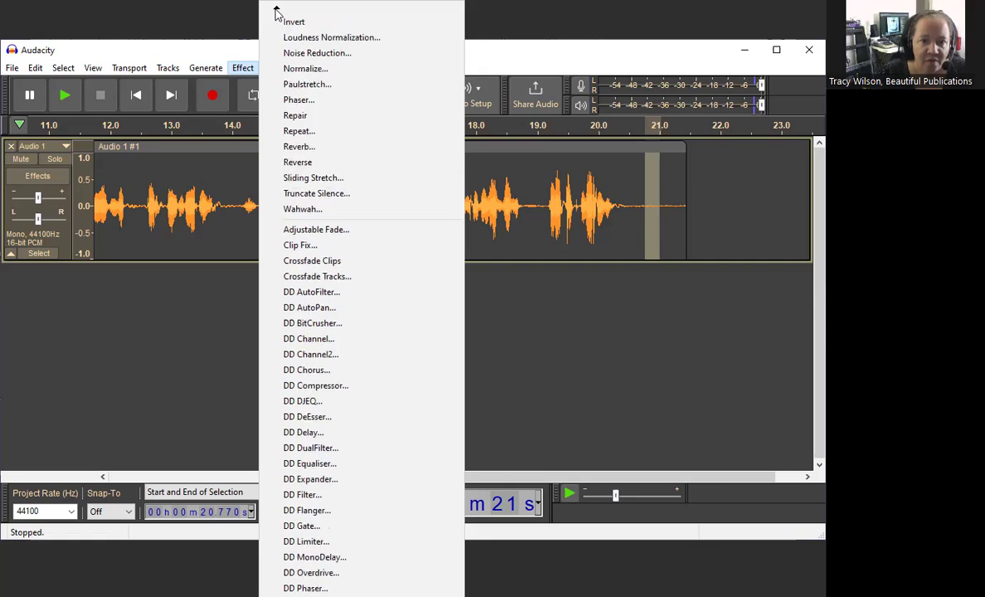
click(296, 57)
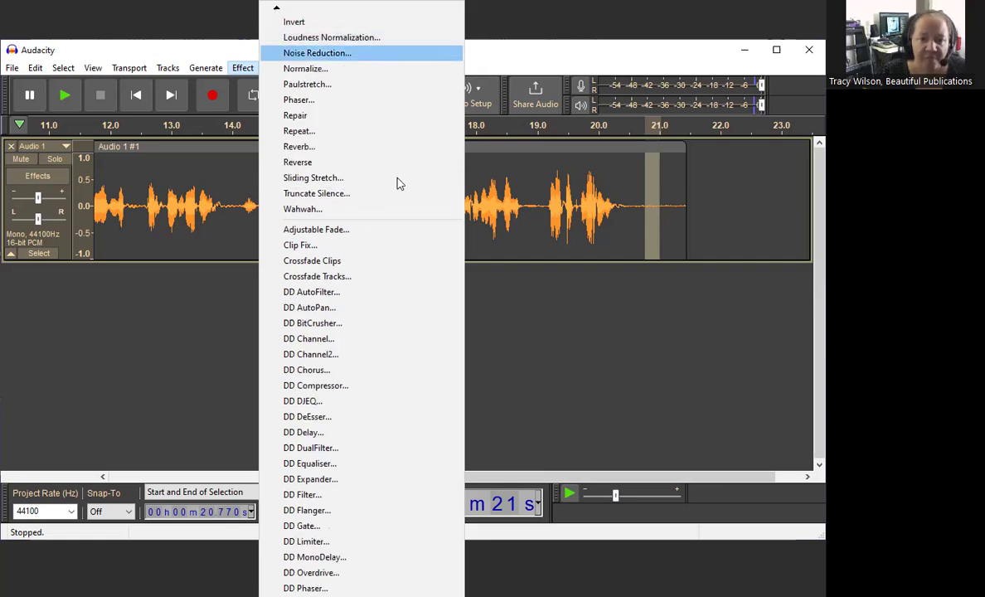
click(401, 236)
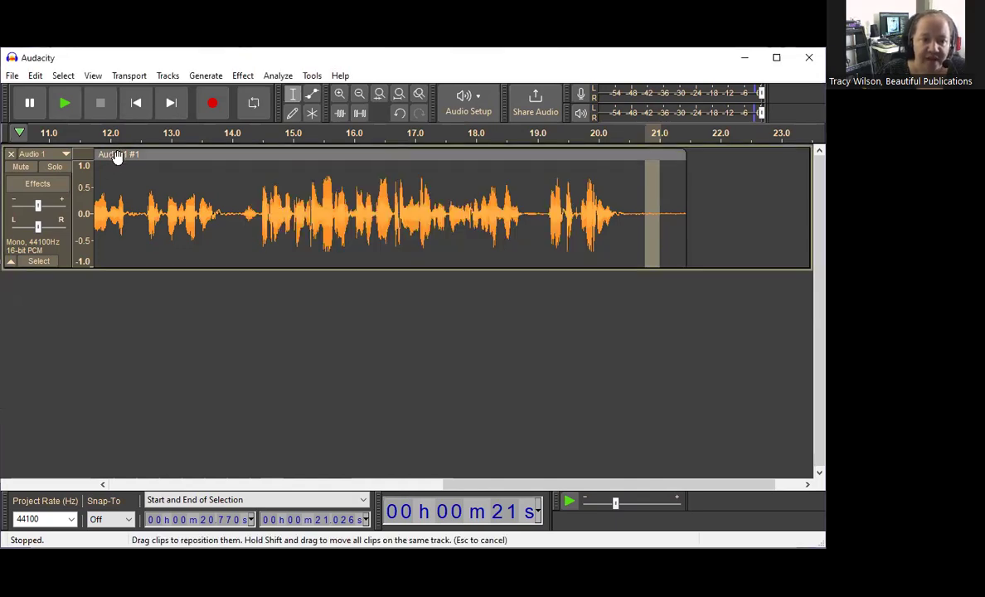
Apply Noise Reduction to the whole clip with 16 dB reduction, sensitivity 6.00 and 3 frequency smoothing bands.
click(117, 156)
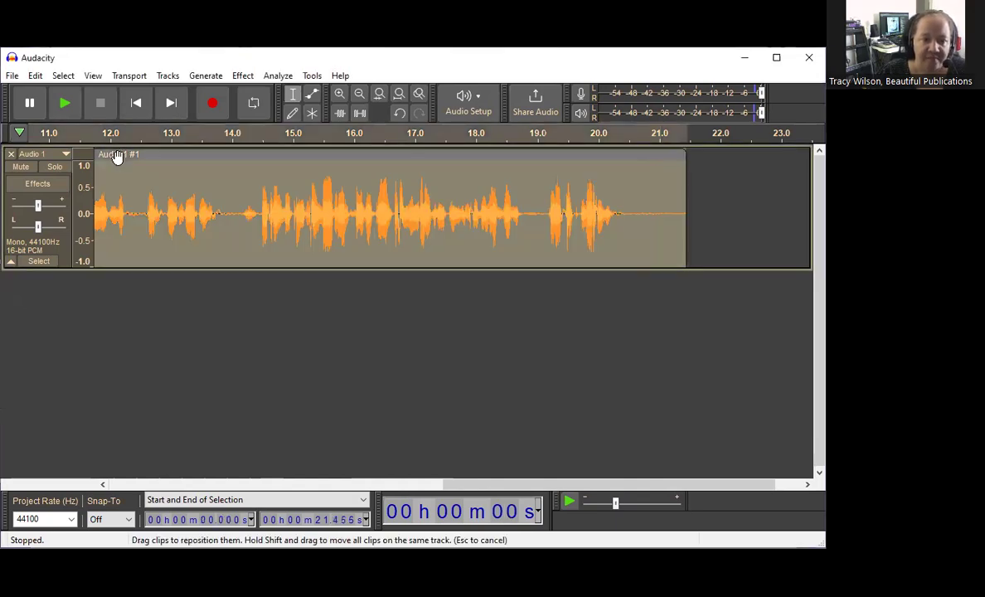
click(243, 75)
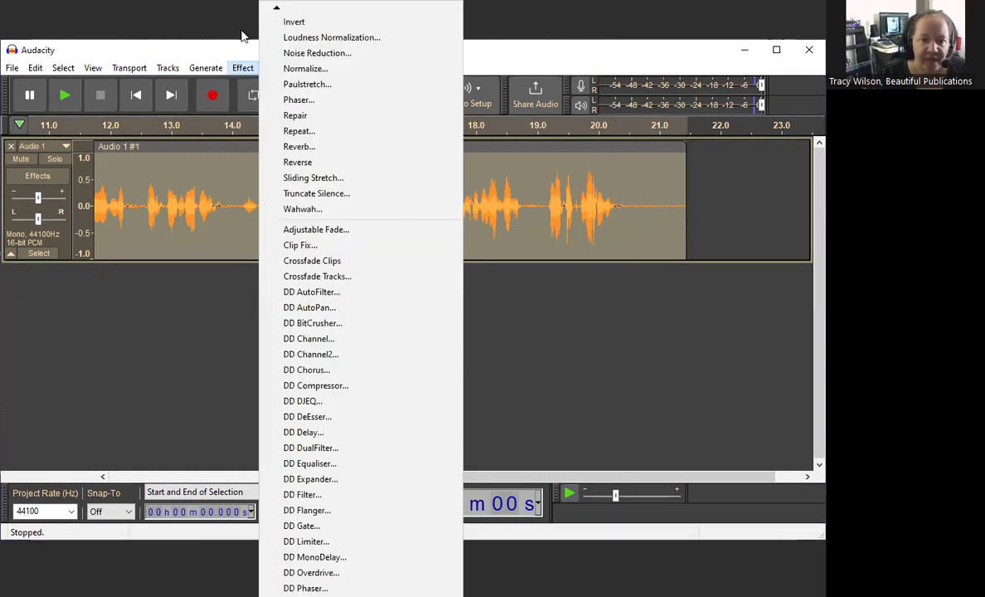
click(301, 54)
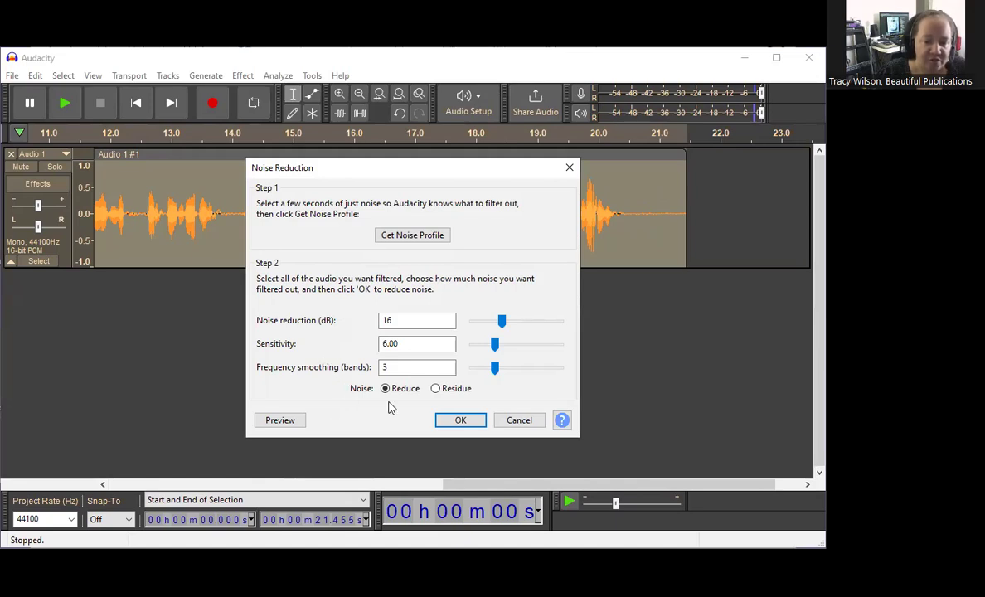
click(457, 420)
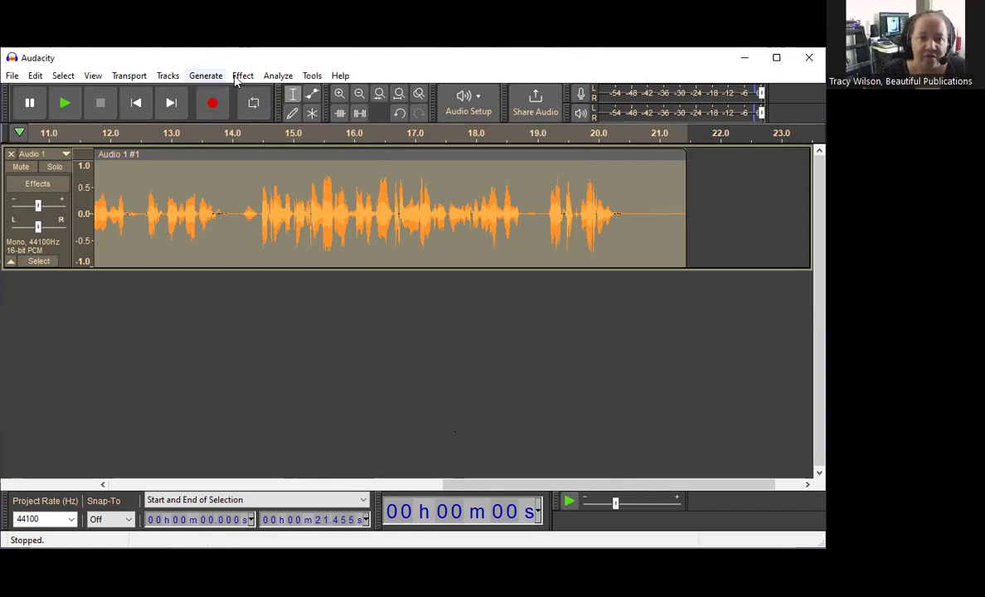
Run ACX Check on the clip after the second noise reduction, review its levels and close the report.
click(267, 80)
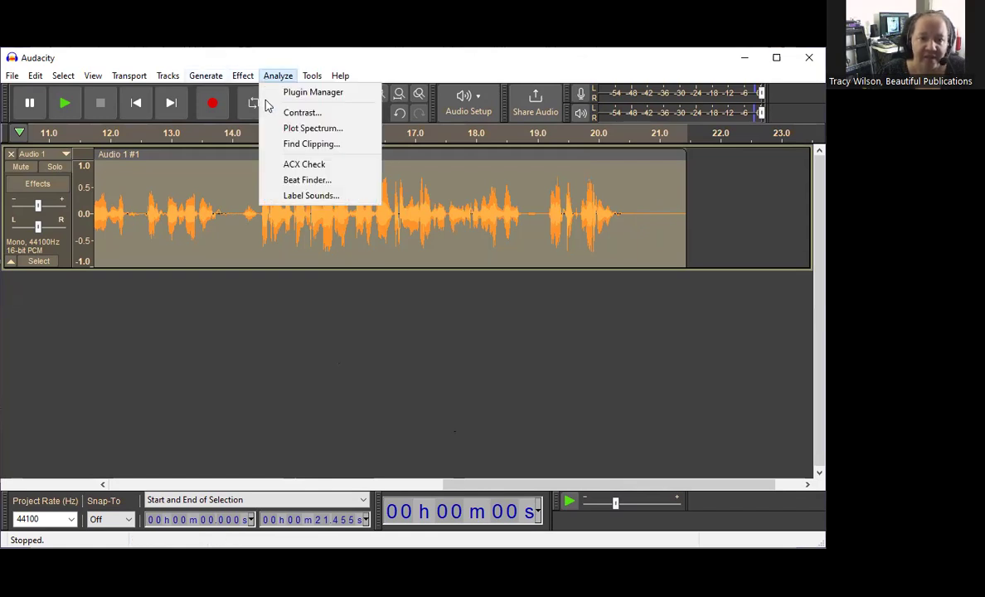
click(304, 164)
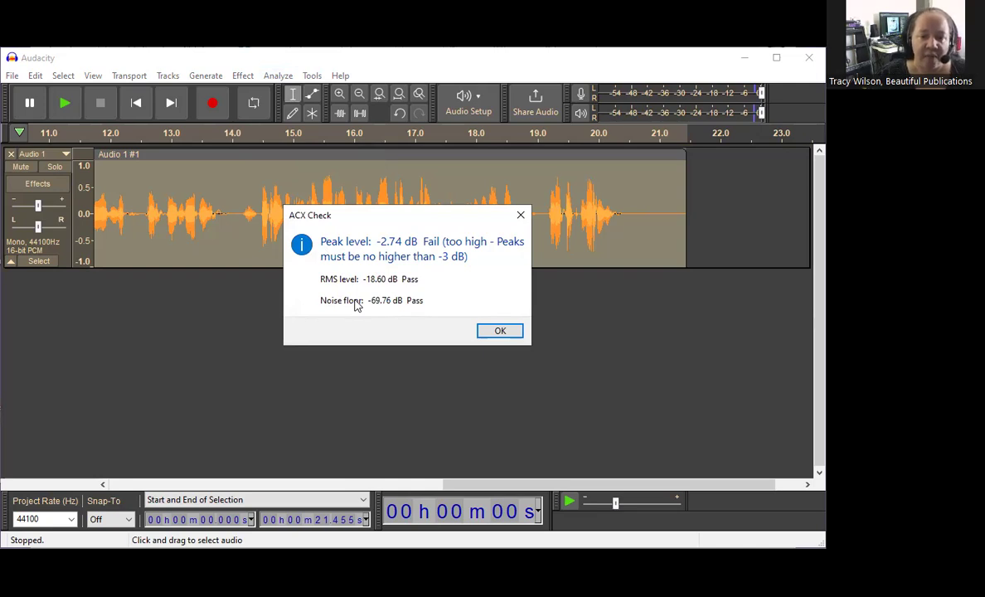
click(501, 331)
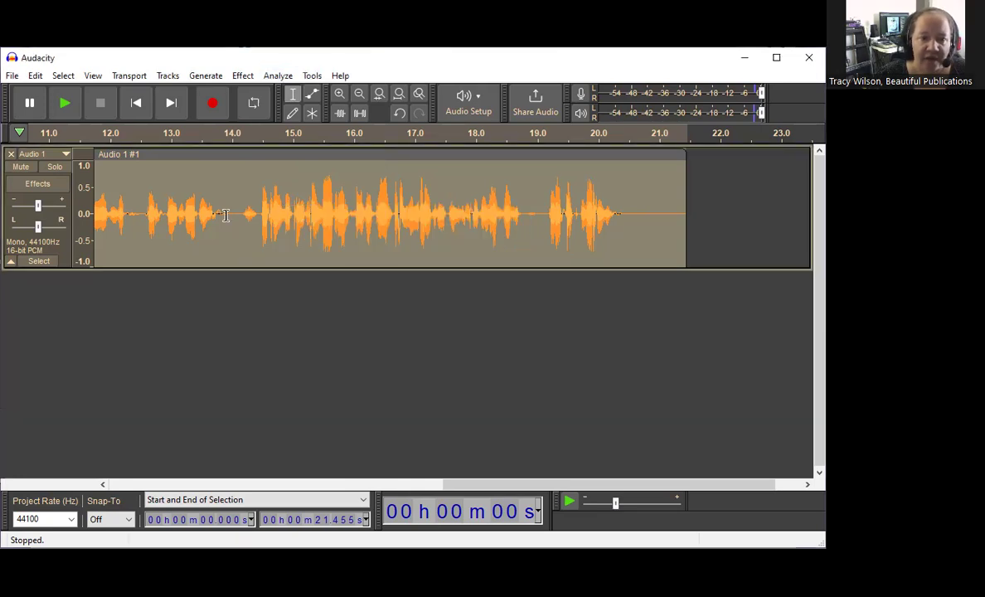
Apply the Soft Limit Limiter to the whole clip again, limiting to -3.00 dB with 10.00 ms hold and no make-up gain.
click(241, 76)
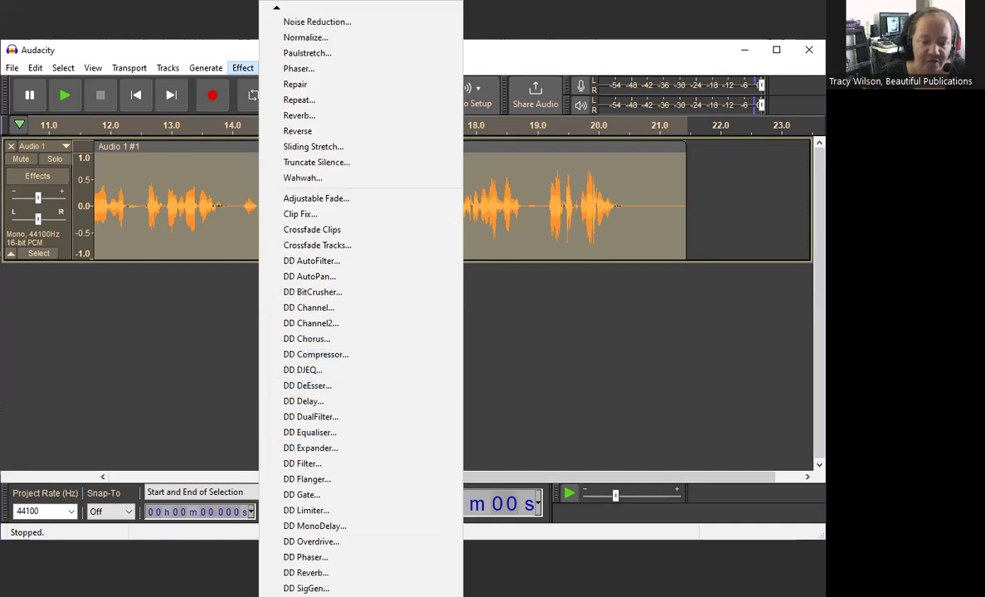
scroll(361, 331, down, 7)
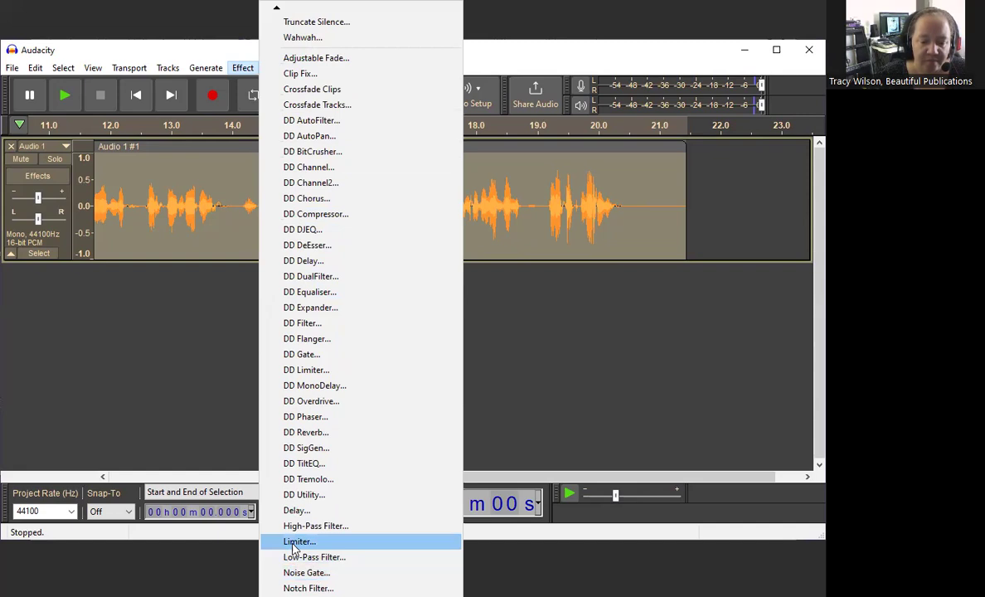
key(Return)
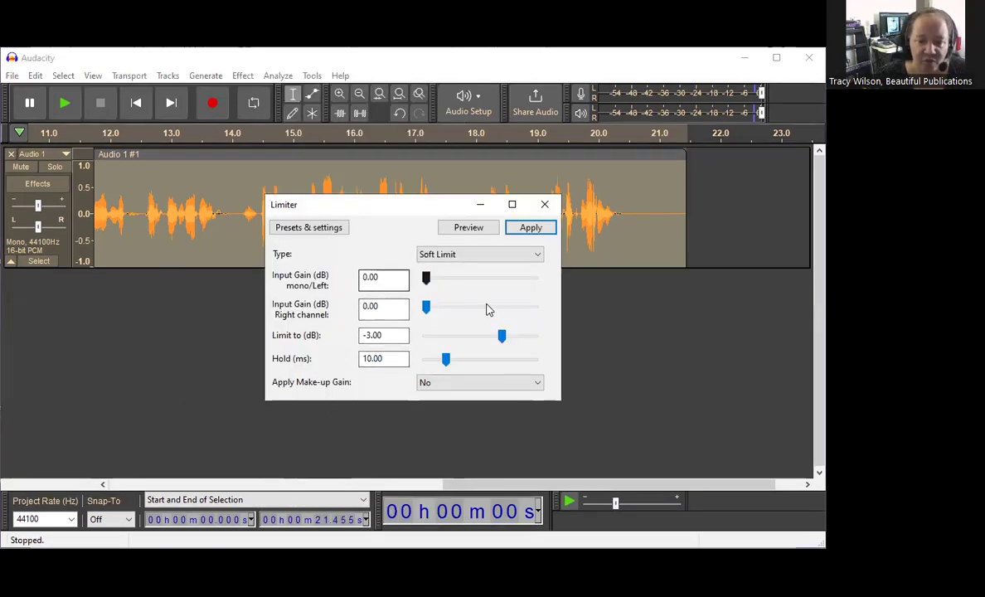
click(525, 230)
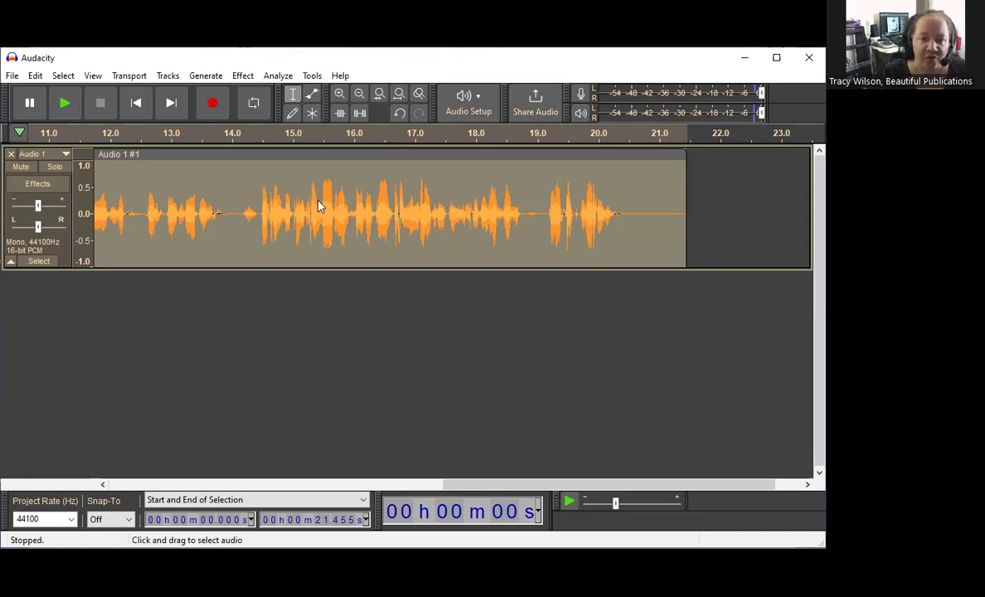
Run ACX Check twice on the newly limited clip to review peak, RMS and noise floor, closing each report.
click(277, 77)
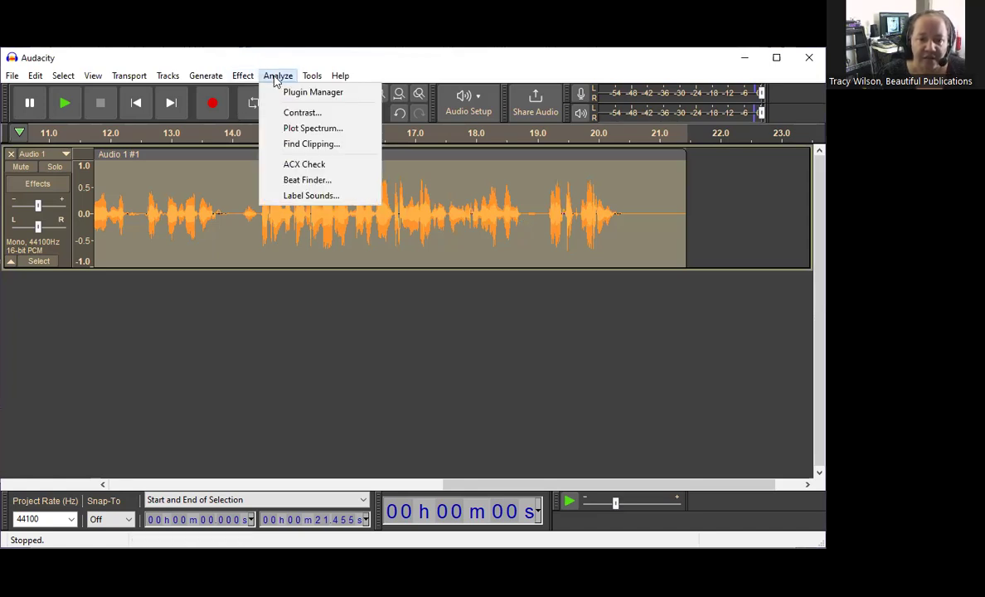
click(289, 166)
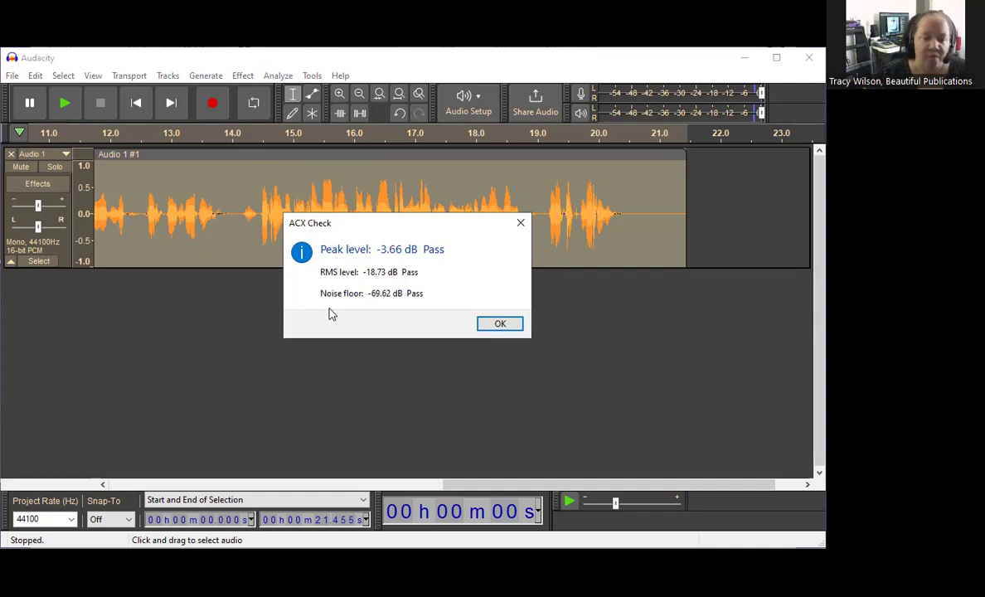
click(498, 324)
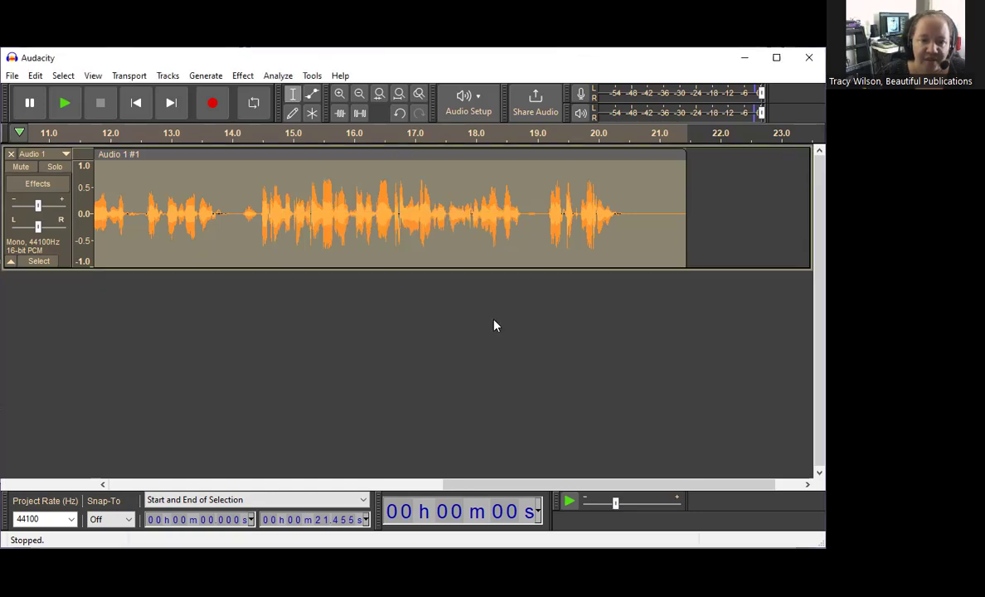
click(270, 77)
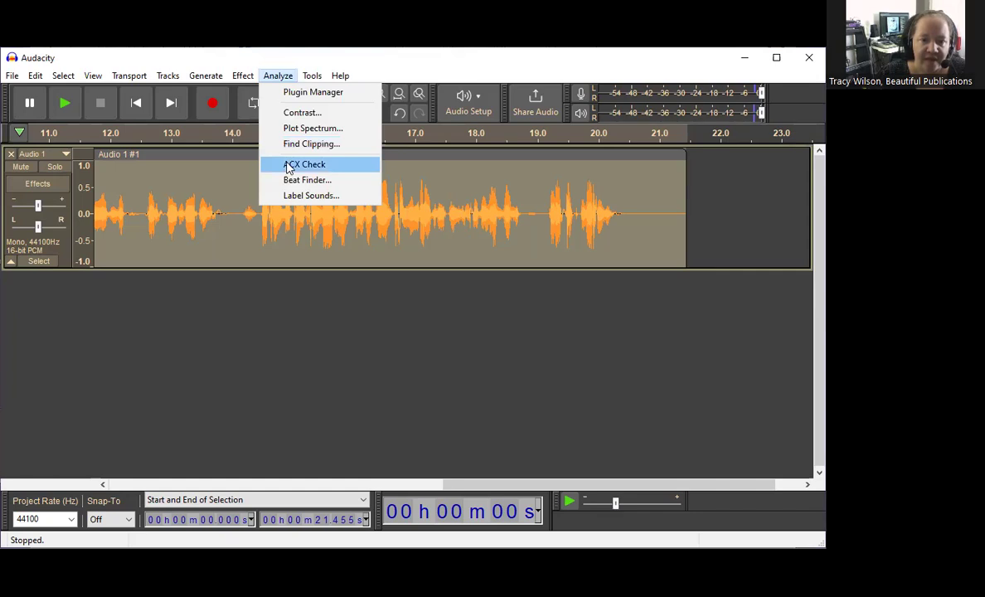
click(289, 165)
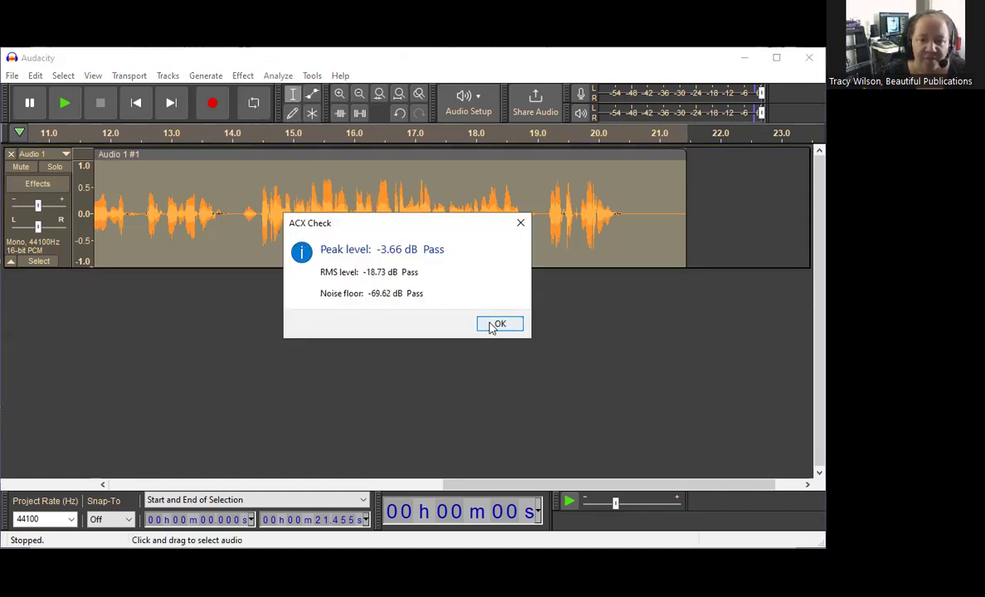
key(Return)
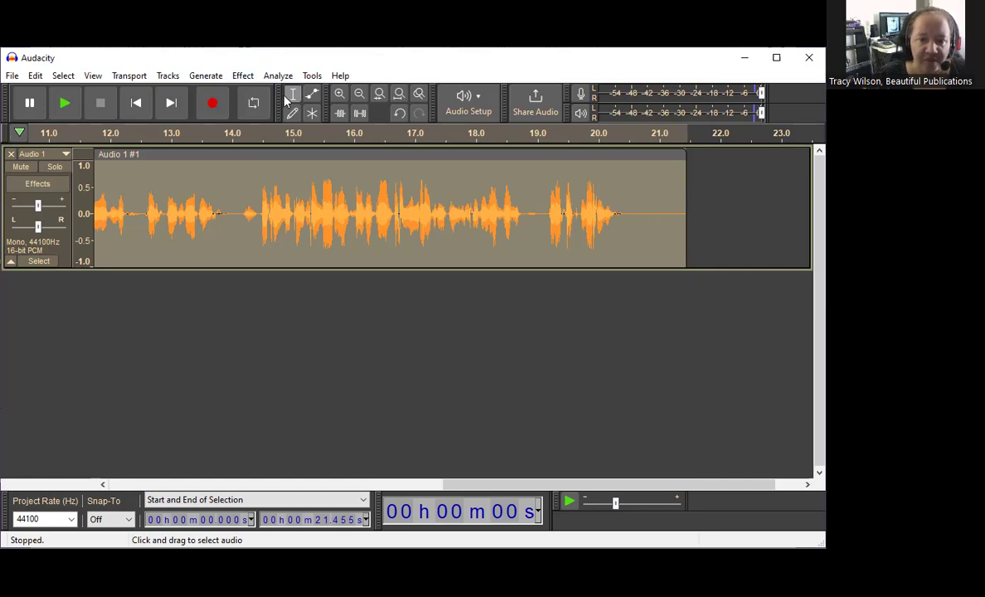
Open the Noise Reduction settings to review the reduction, sensitivity and smoothing values, and close them without applying.
click(243, 76)
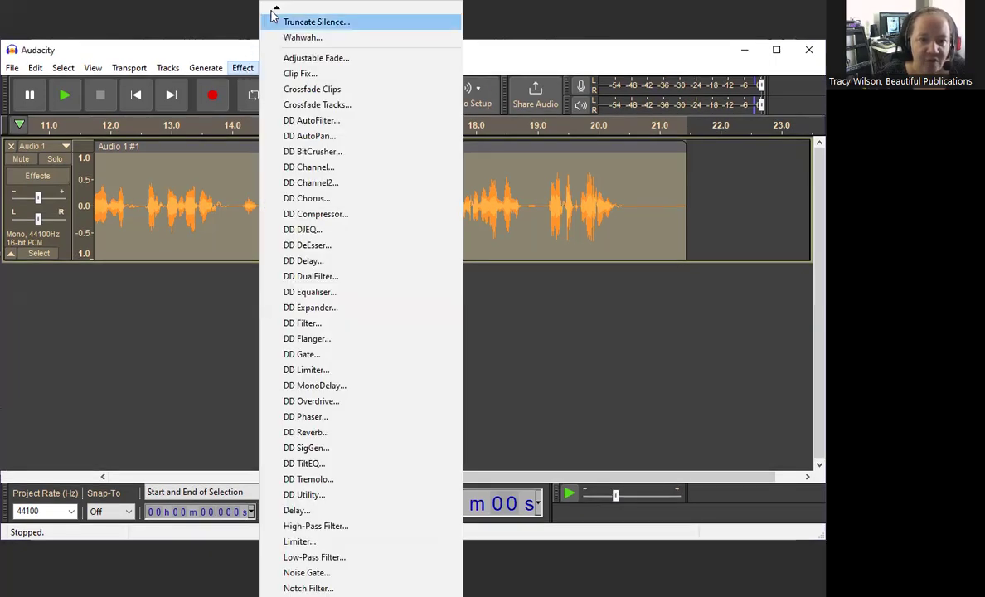
mouse_move(276, 12)
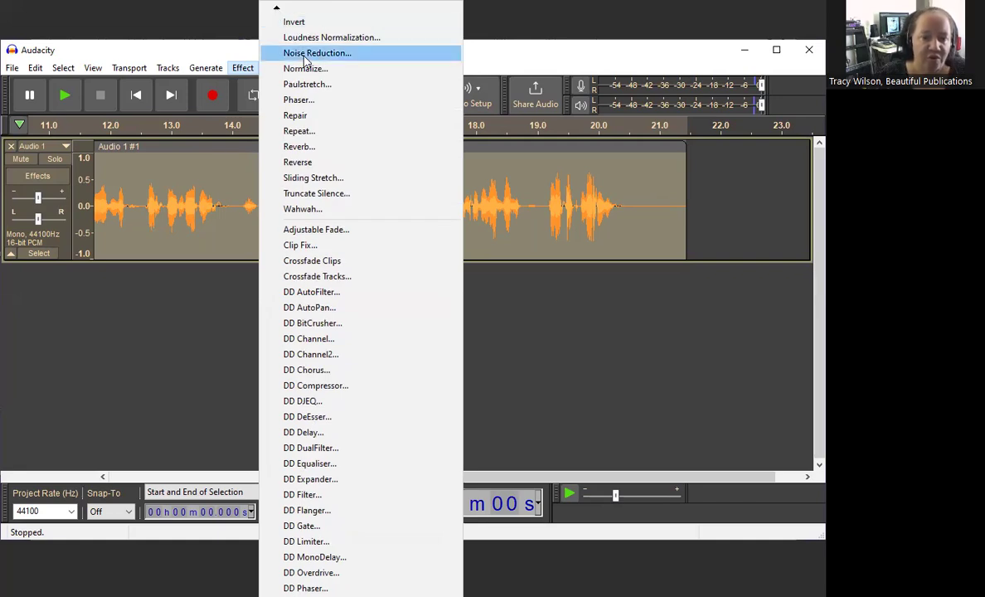
click(305, 55)
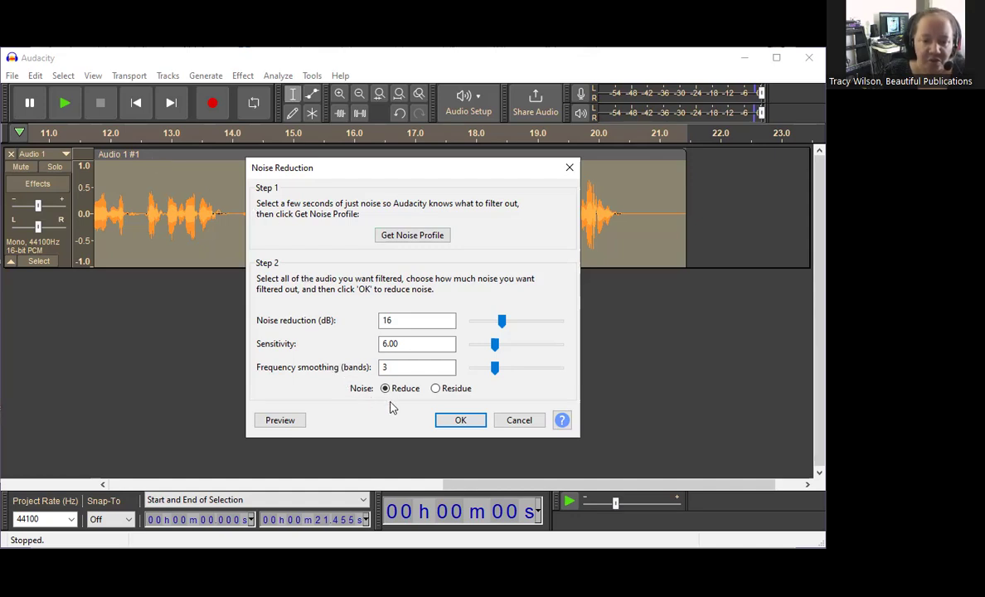
click(569, 170)
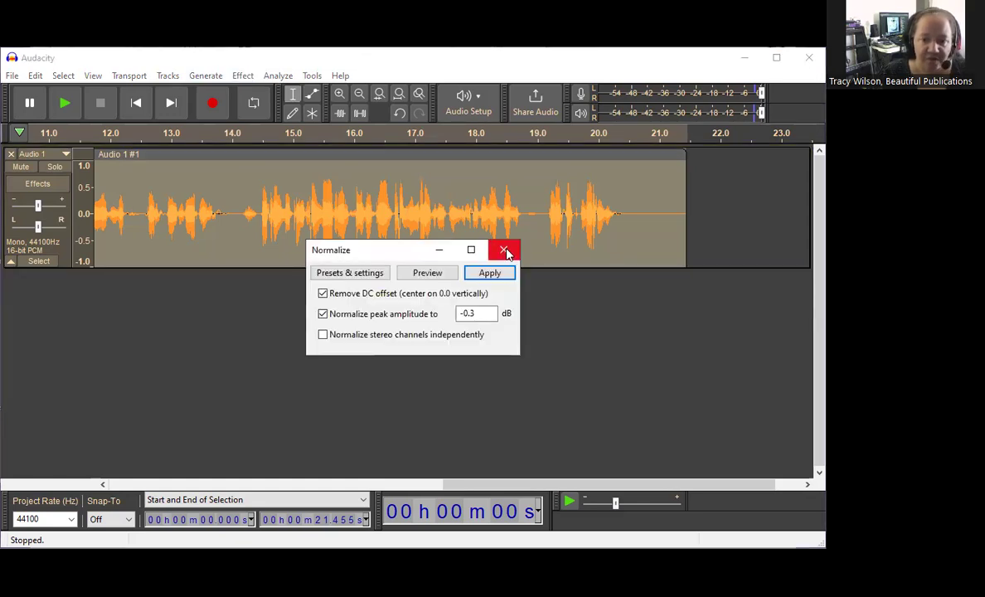
Dismiss the Normalize dialog, review the Loudness Normalization settings, and close them without applying.
click(504, 249)
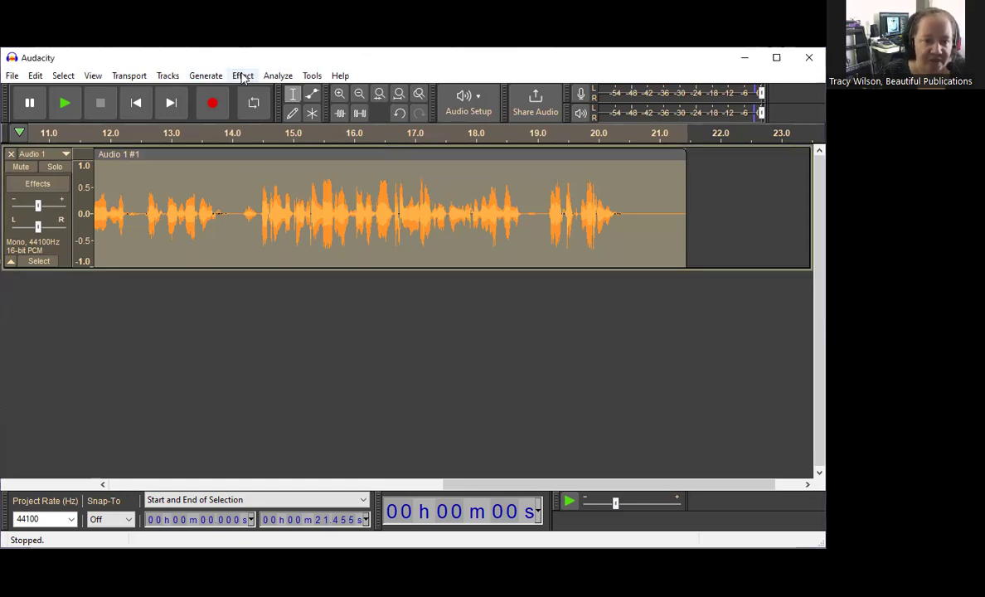
click(243, 76)
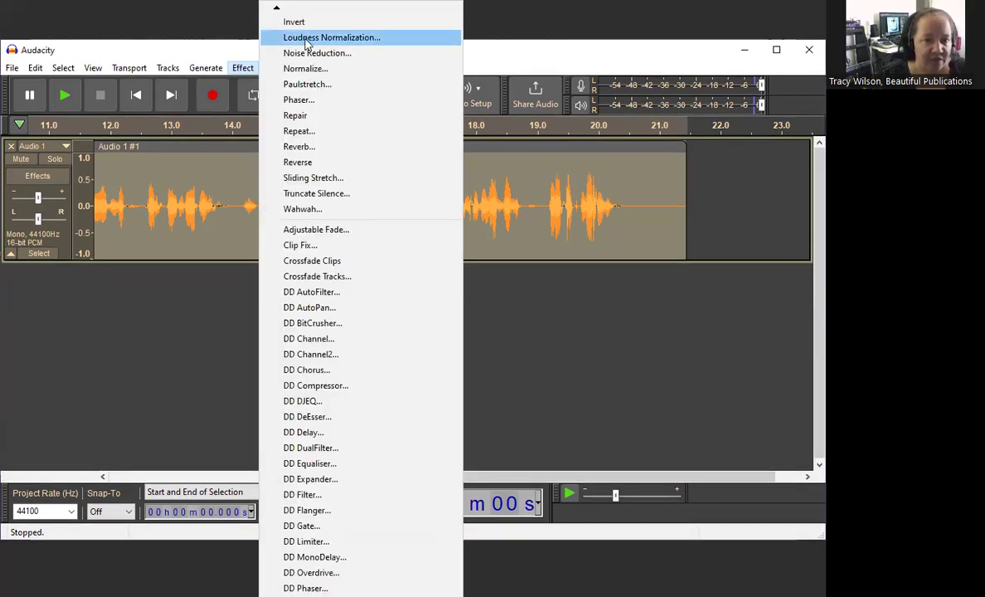
key(Return)
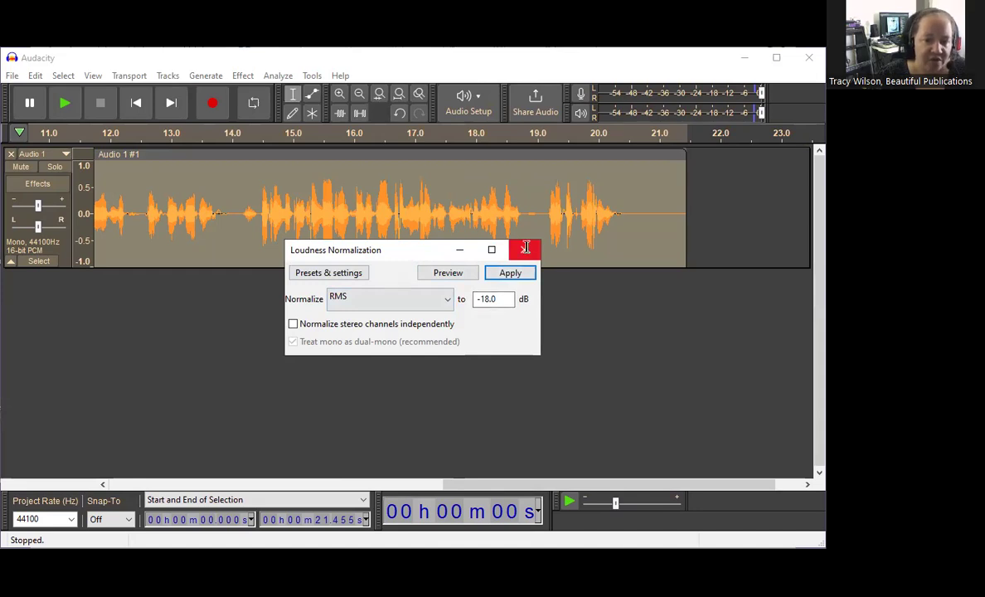
key(Escape)
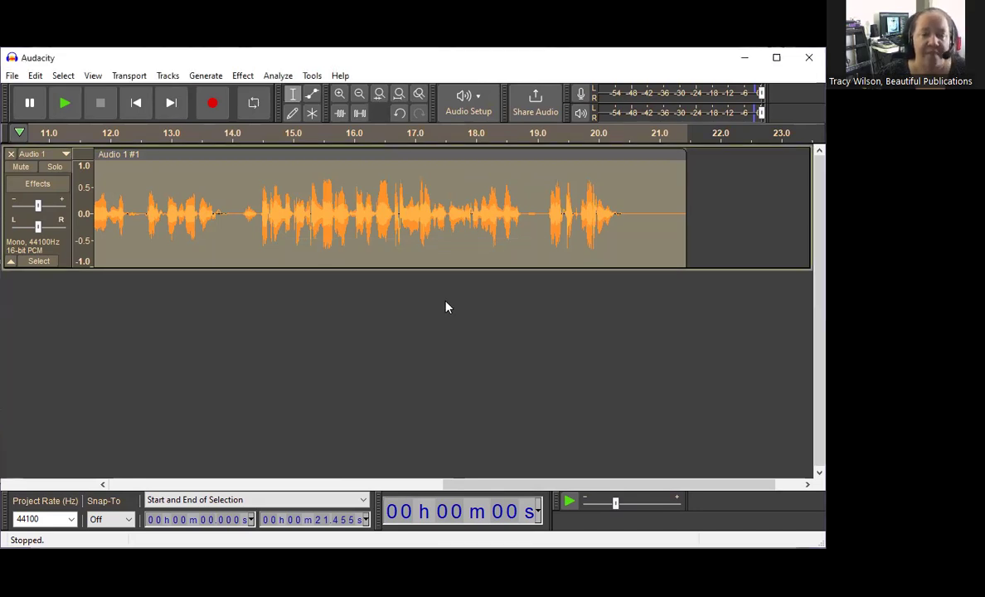
Open the Limiter settings to review the type, limit, hold and make-up gain, and close them without applying.
click(243, 75)
scroll(307, 525, down, 3)
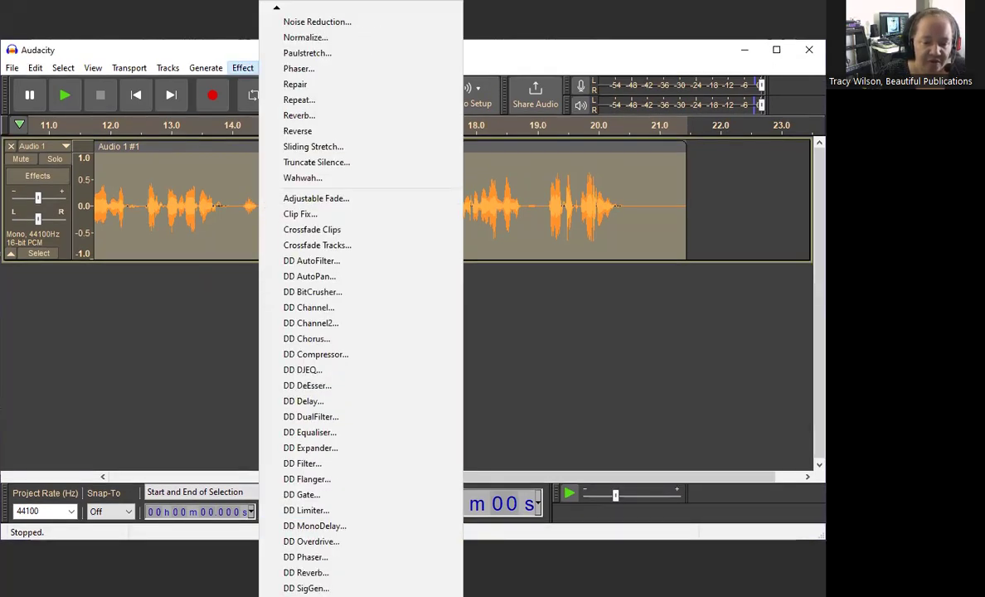
scroll(356, 331, down, 2)
scroll(361, 580, down, 7)
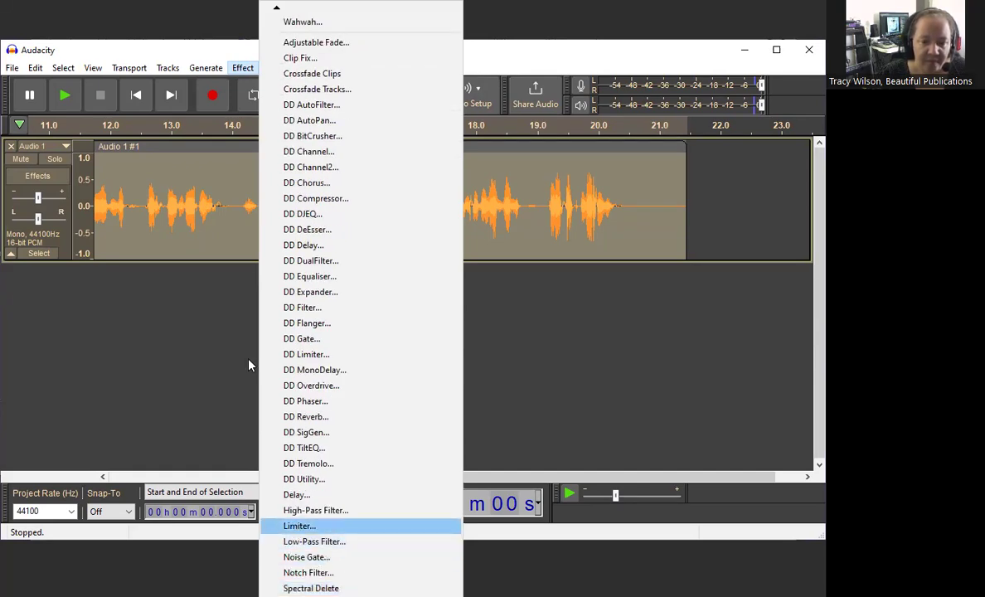
key(Return)
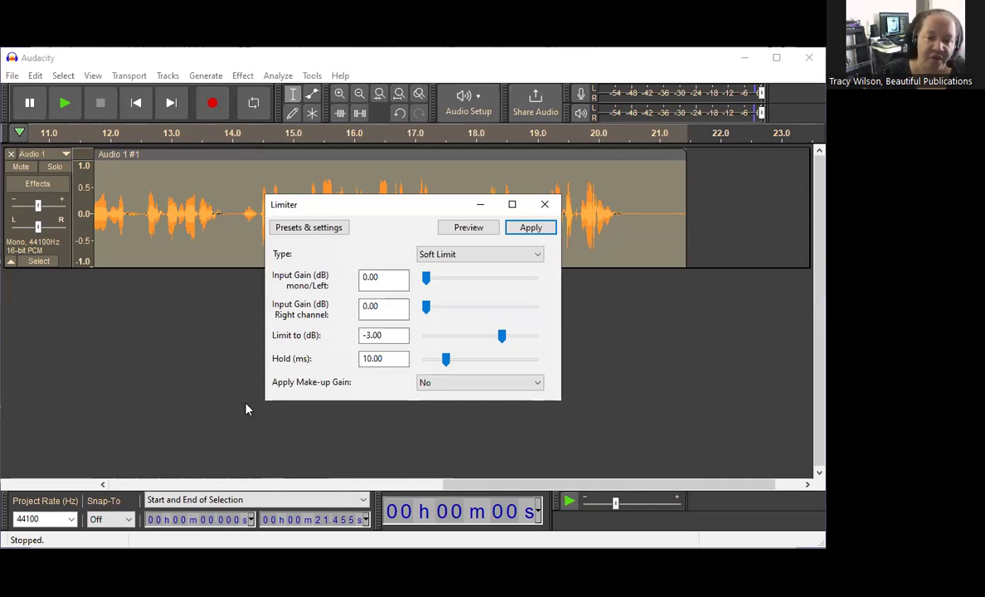
click(543, 207)
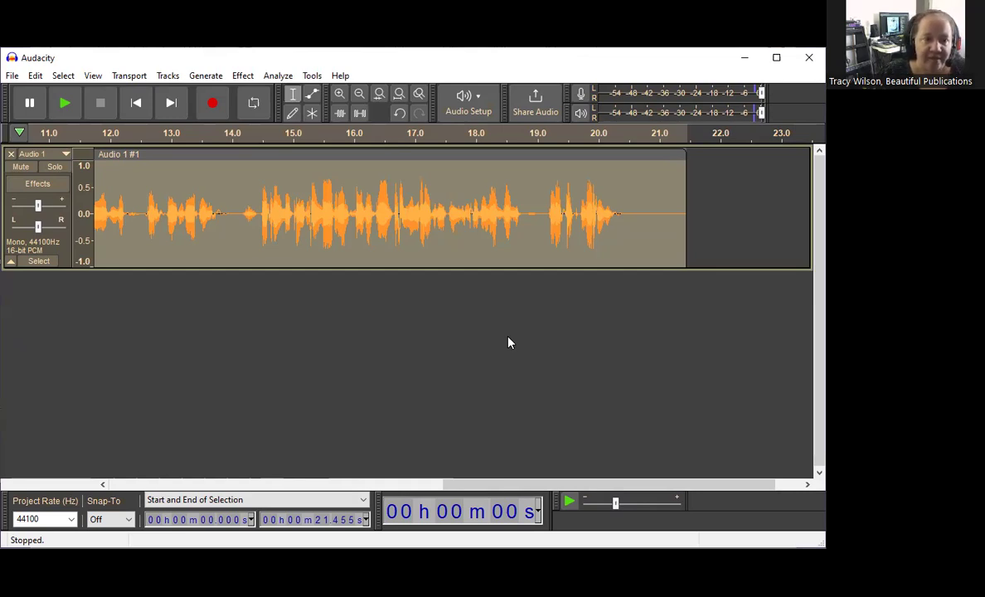
Locate the ACX Check command without running it, and play back the processed voice track.
click(278, 75)
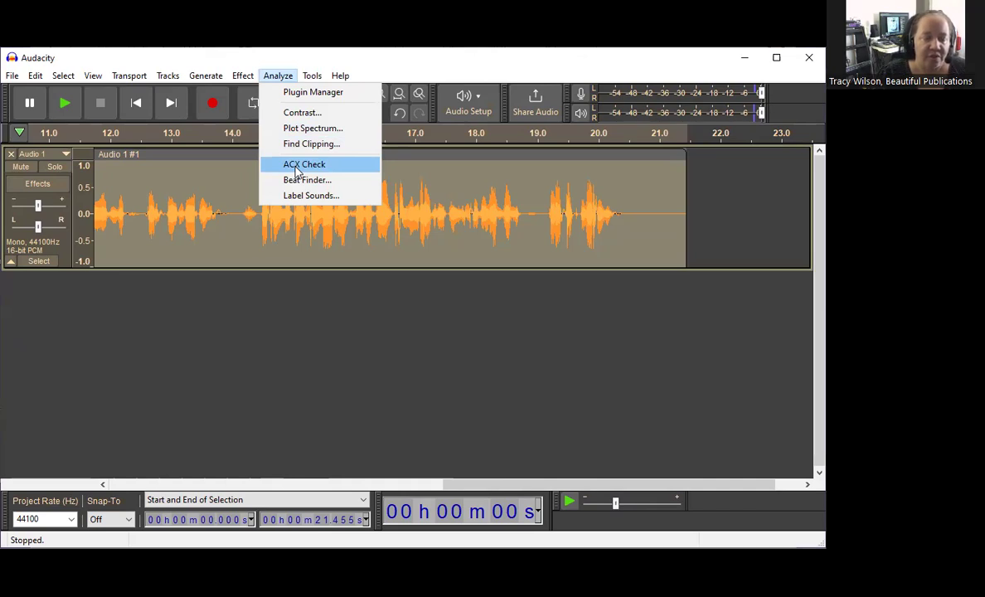
click(241, 348)
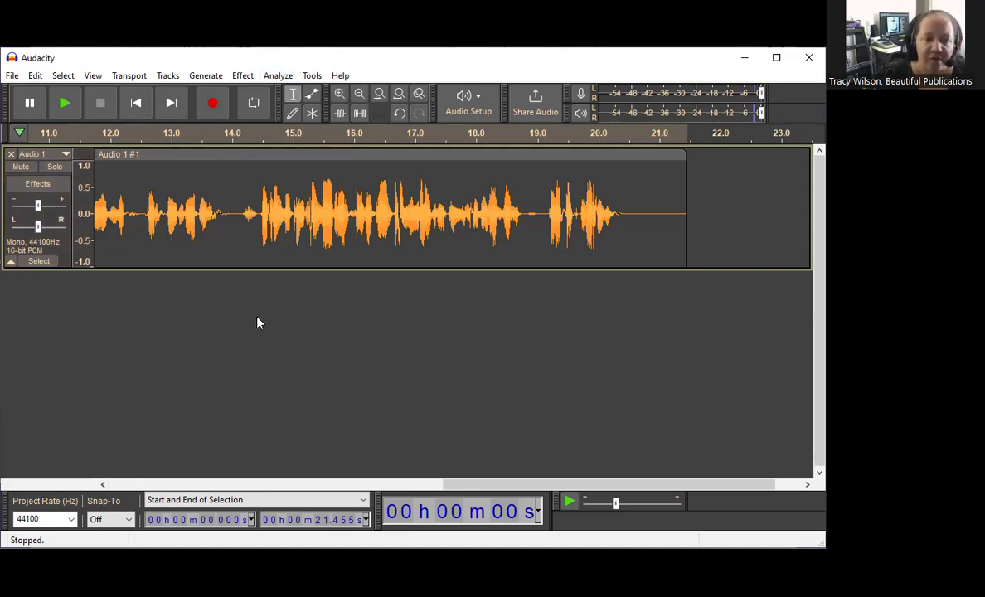
click(64, 108)
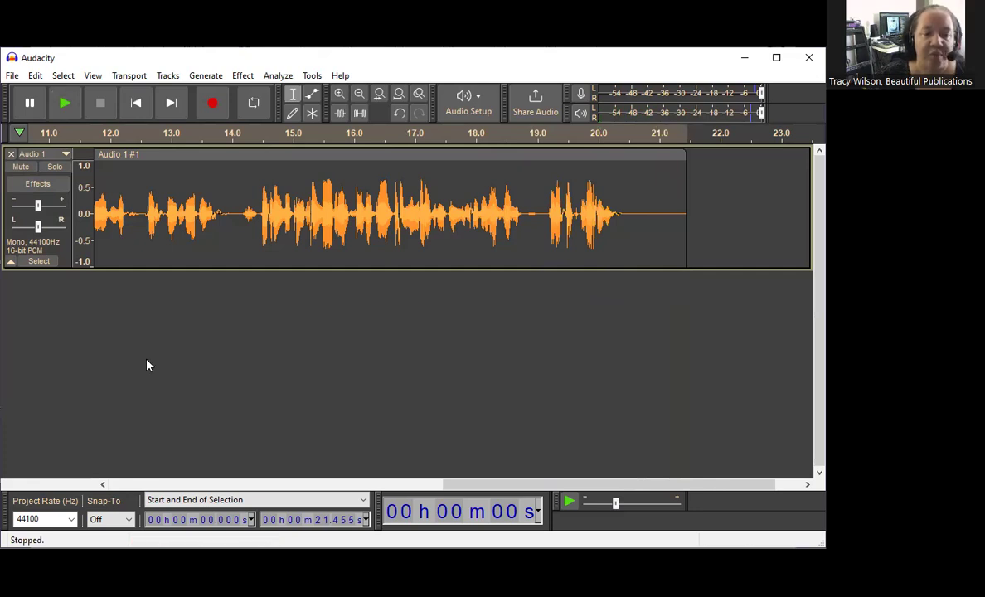
Review the audio export formats, including MP3 and WAV, and dismiss them without exporting.
click(12, 76)
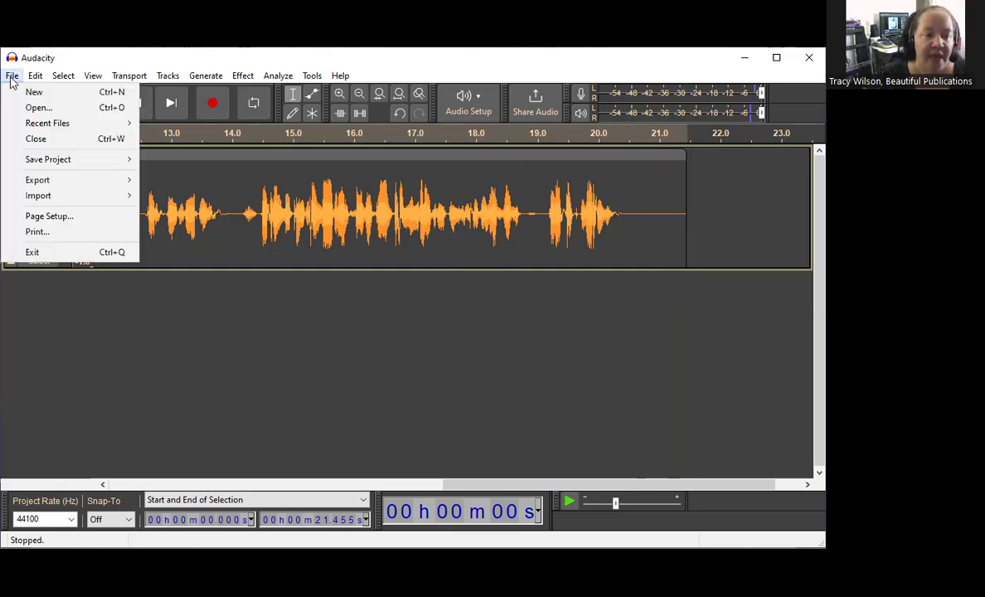
mouse_move(37, 183)
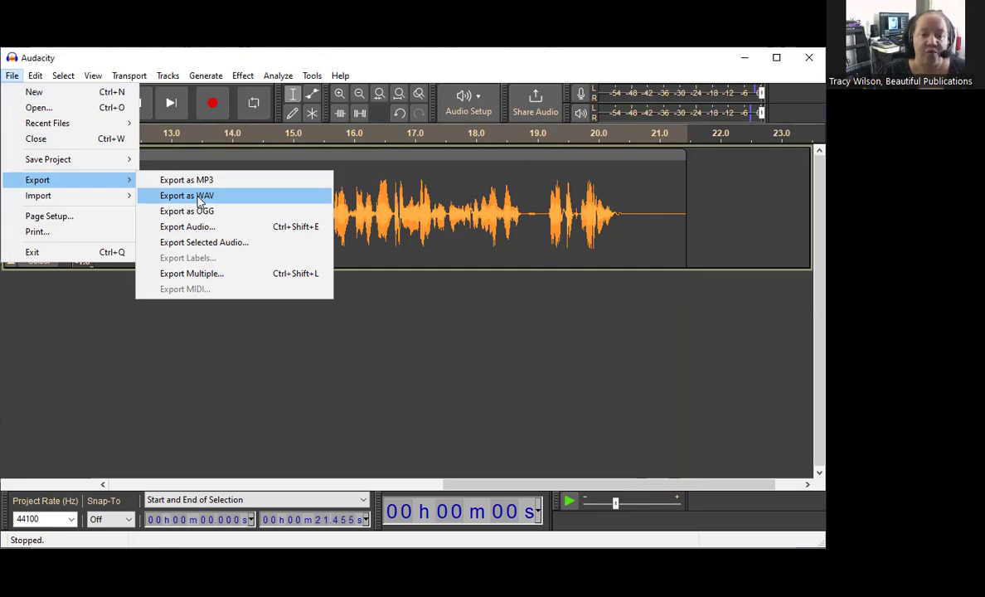
click(107, 406)
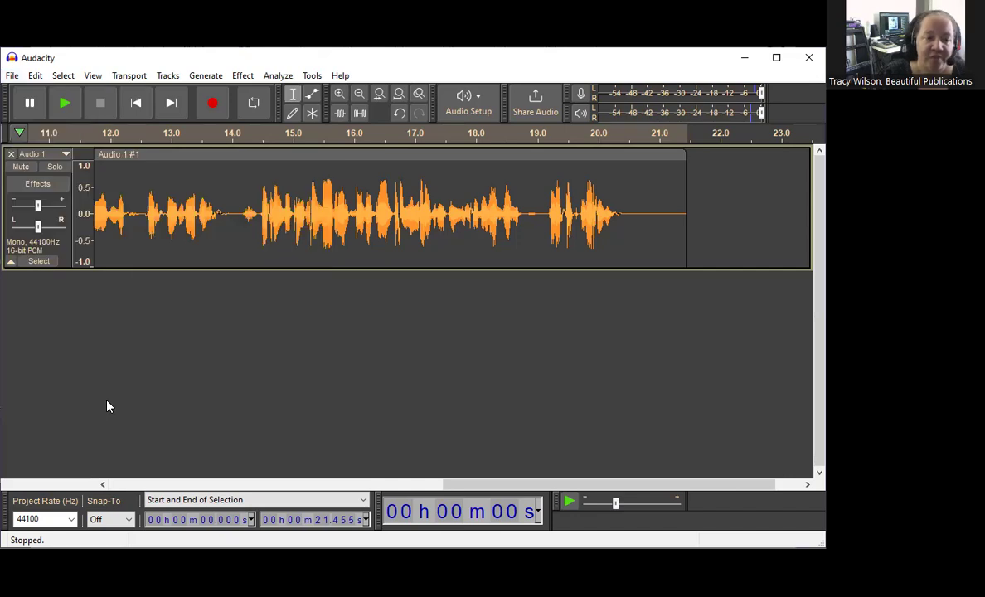